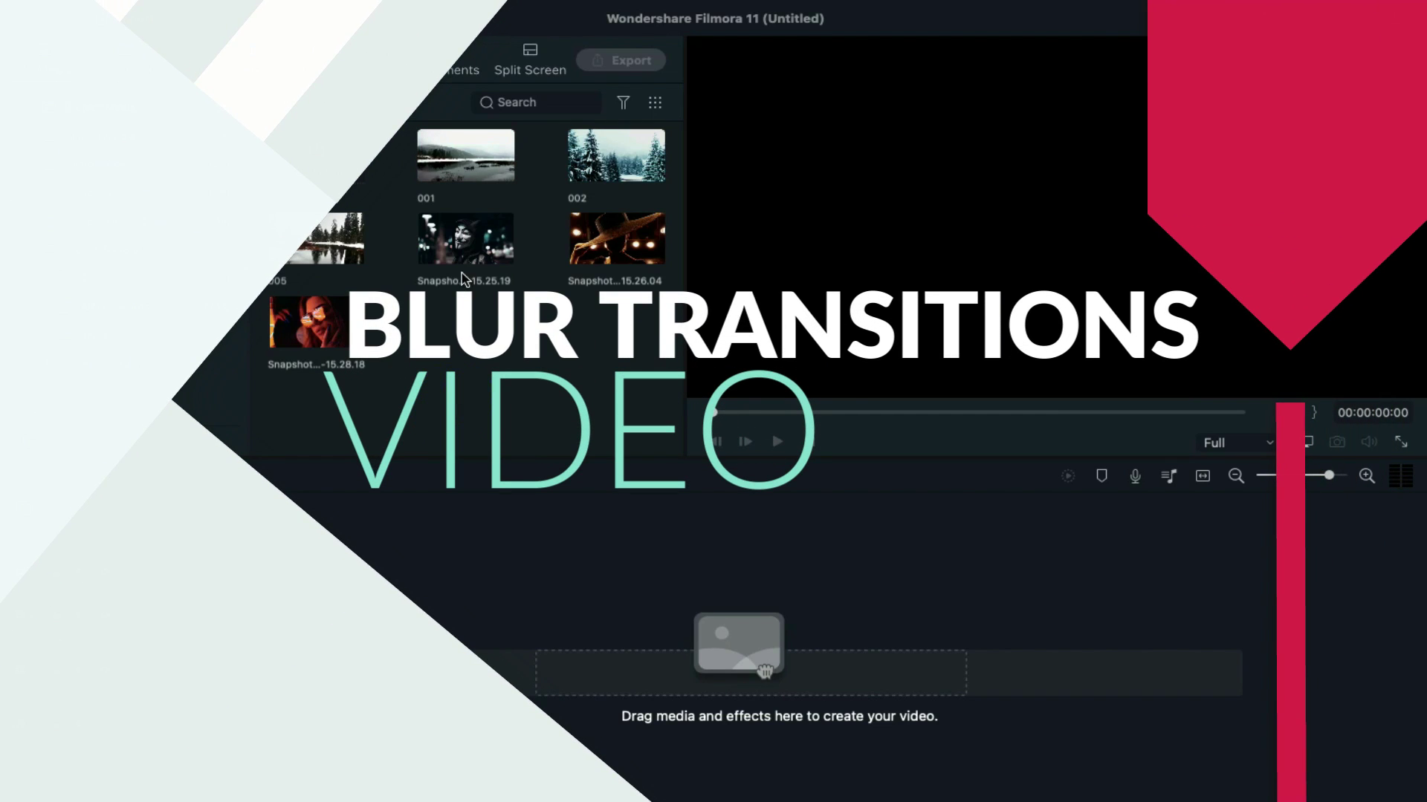
Place clip 001 on the main track and trim it to three seconds.
{"action": "left_click_drag", "start_coordinate": [298, 507], "coordinate": [223, 669]}
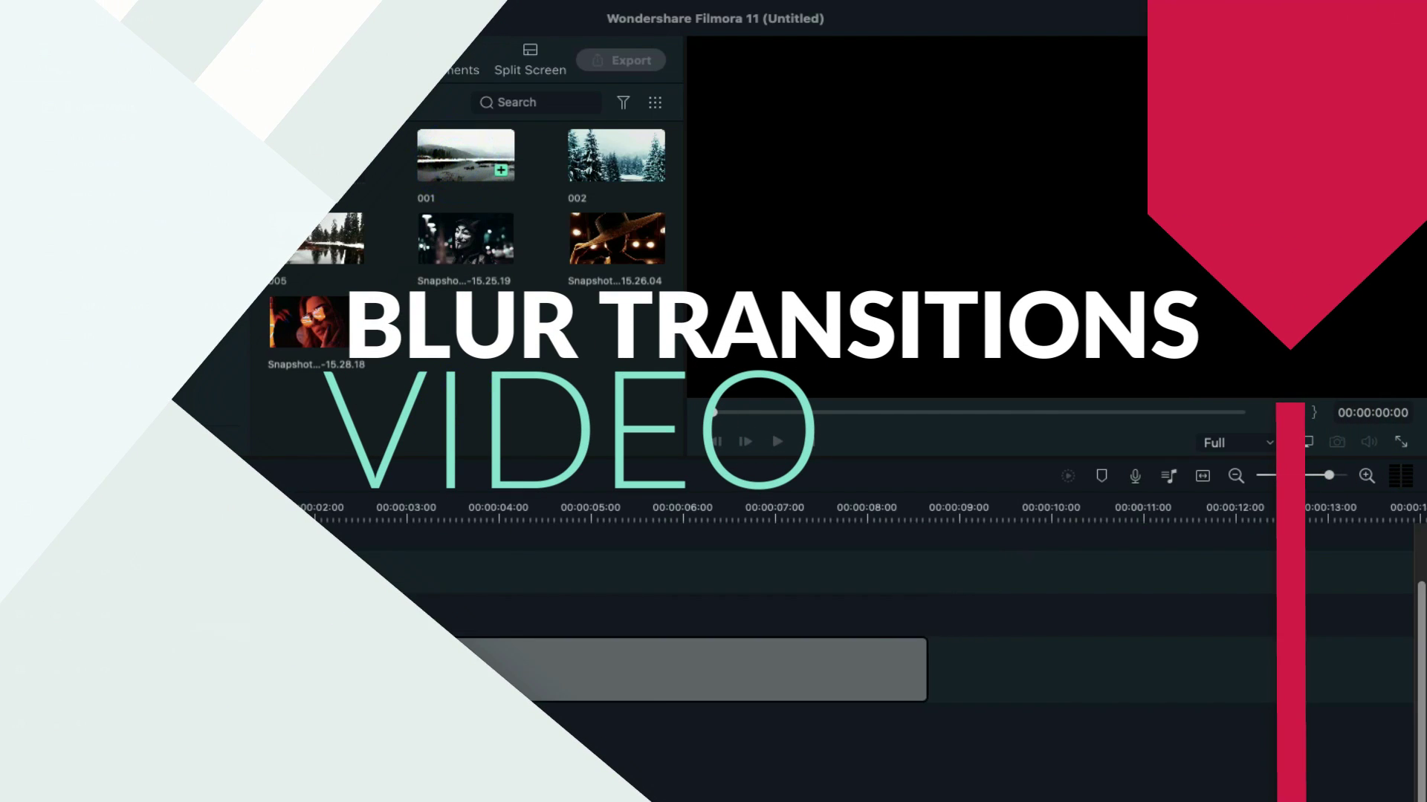
{"action": "left_click", "coordinate": [408, 511]}
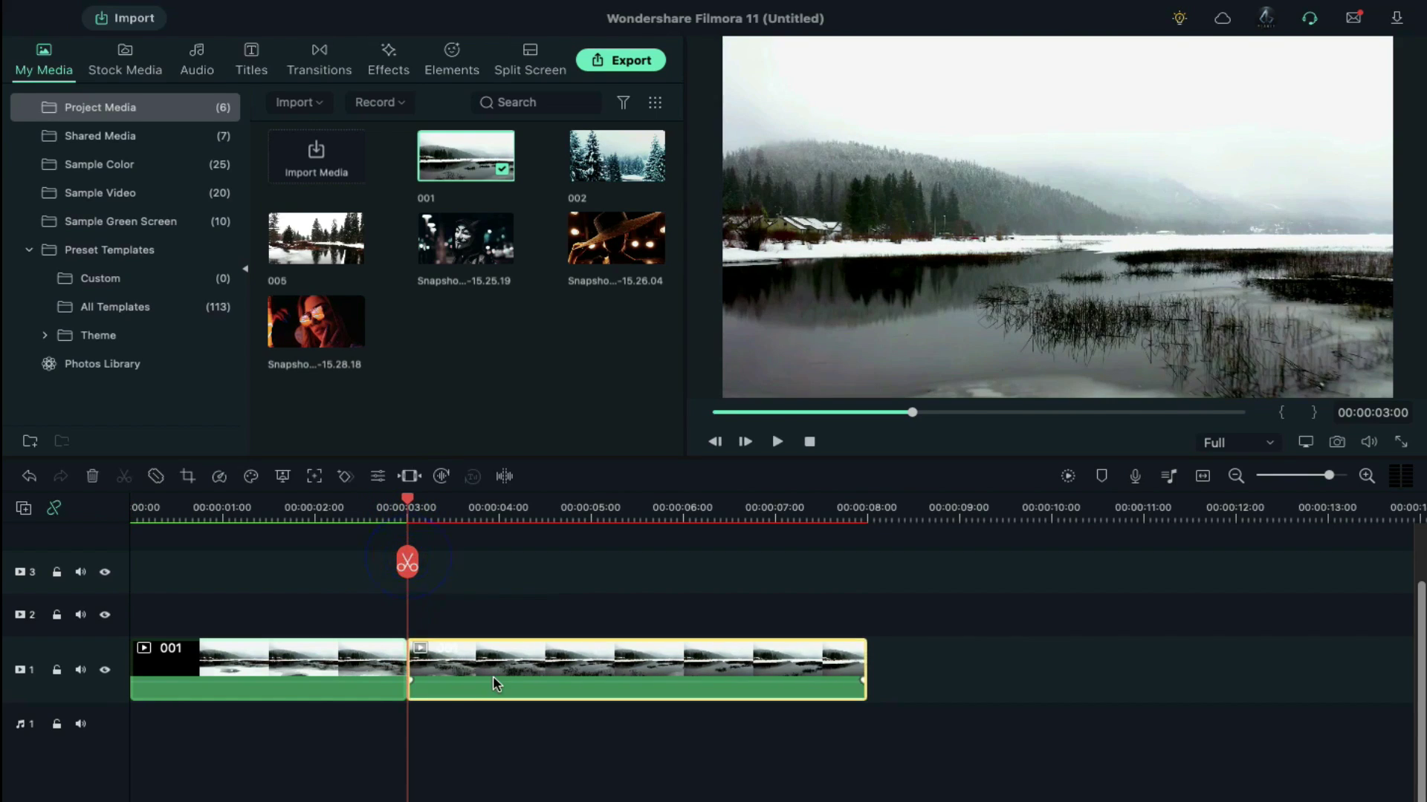
{"action": "key", "text": "Delete"}
Add clip 005 after 001 and cut it off at the five-second mark.
{"action": "left_click_drag", "start_coordinate": [316, 238], "coordinate": [430, 678]}
{"action": "left_click", "coordinate": [591, 509]}
{"action": "left_click", "coordinate": [591, 563]}
{"action": "left_click", "coordinate": [652, 670]}
{"action": "key", "text": "Delete"}
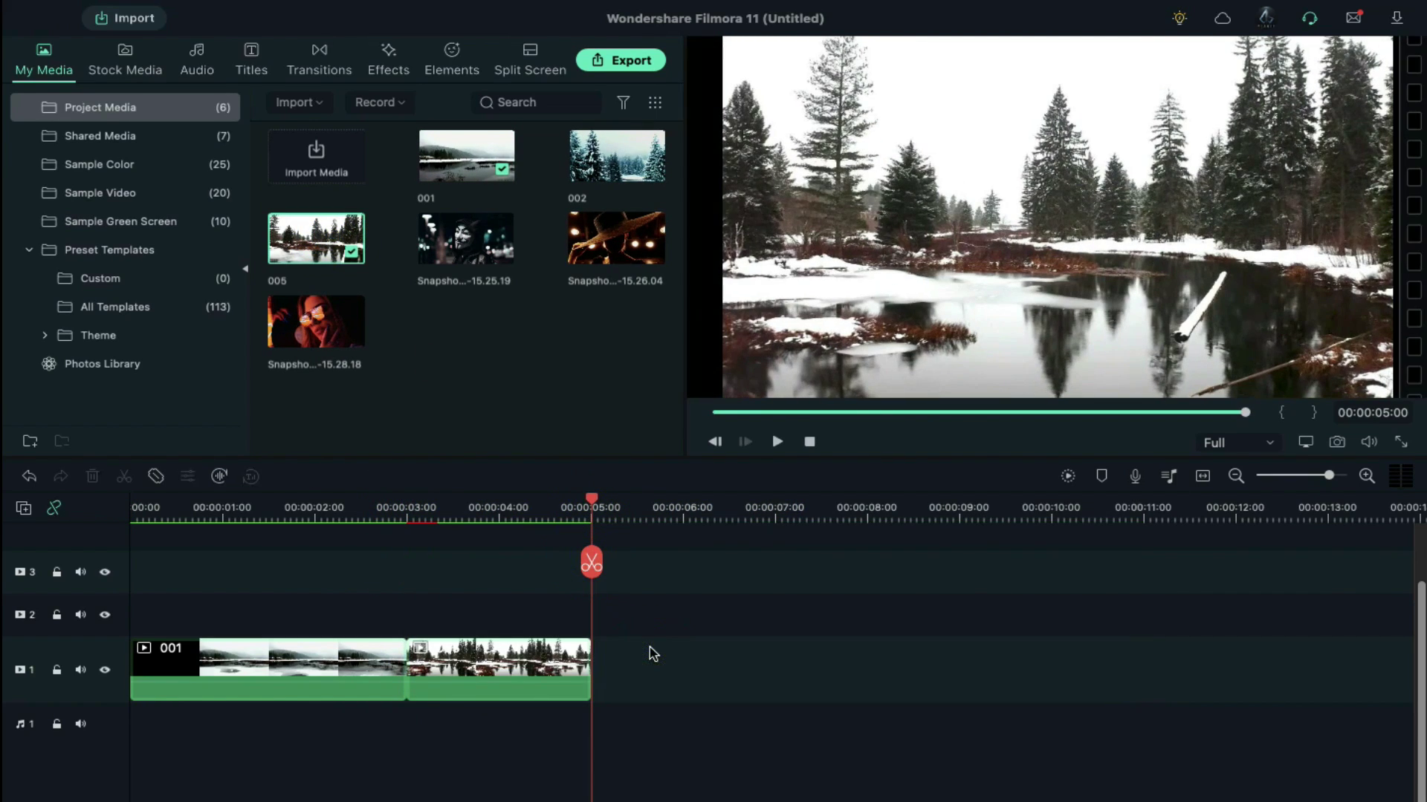
Append clip 002 and zoom the timeline in around the first cut.
{"action": "left_click_drag", "start_coordinate": [616, 157], "coordinate": [602, 678]}
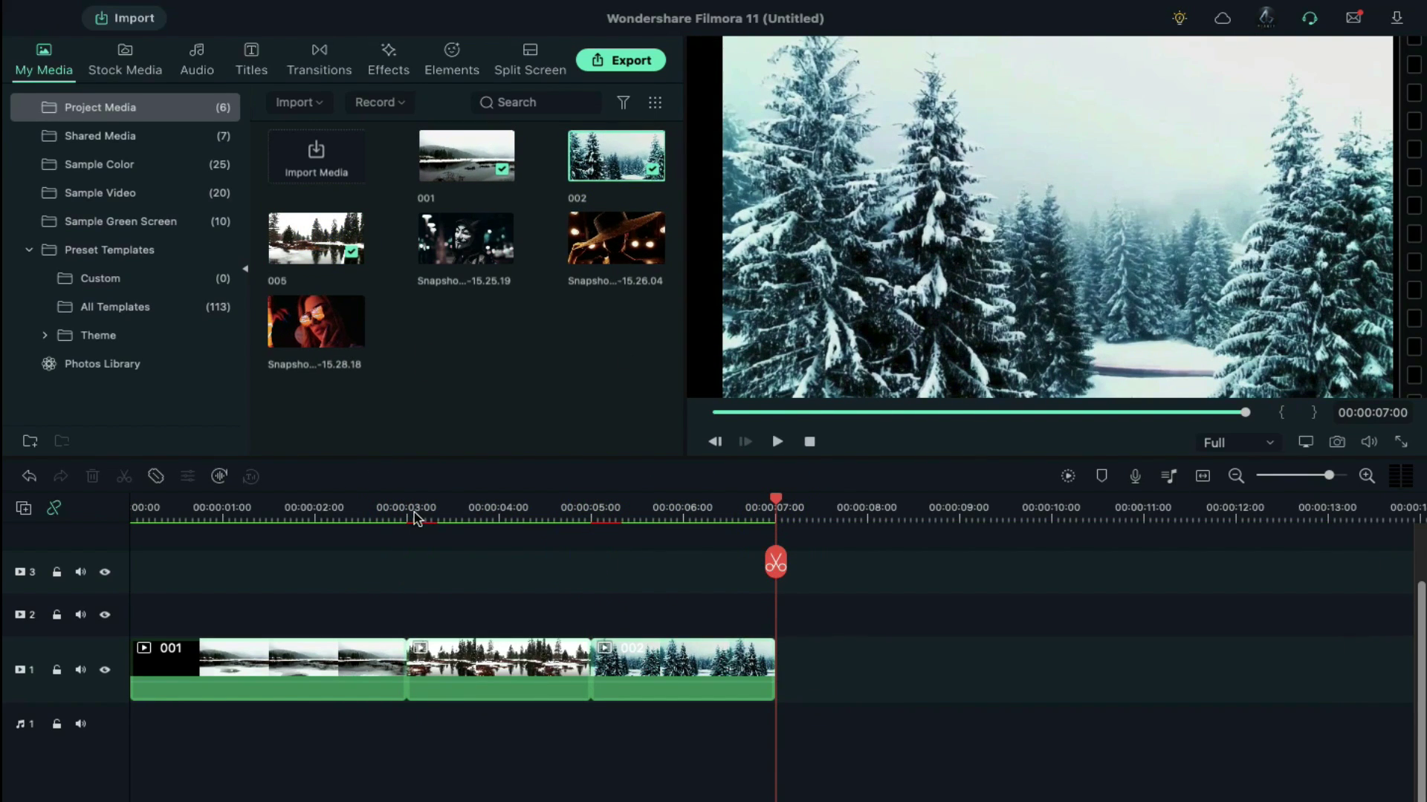
{"action": "left_click", "coordinate": [381, 511]}
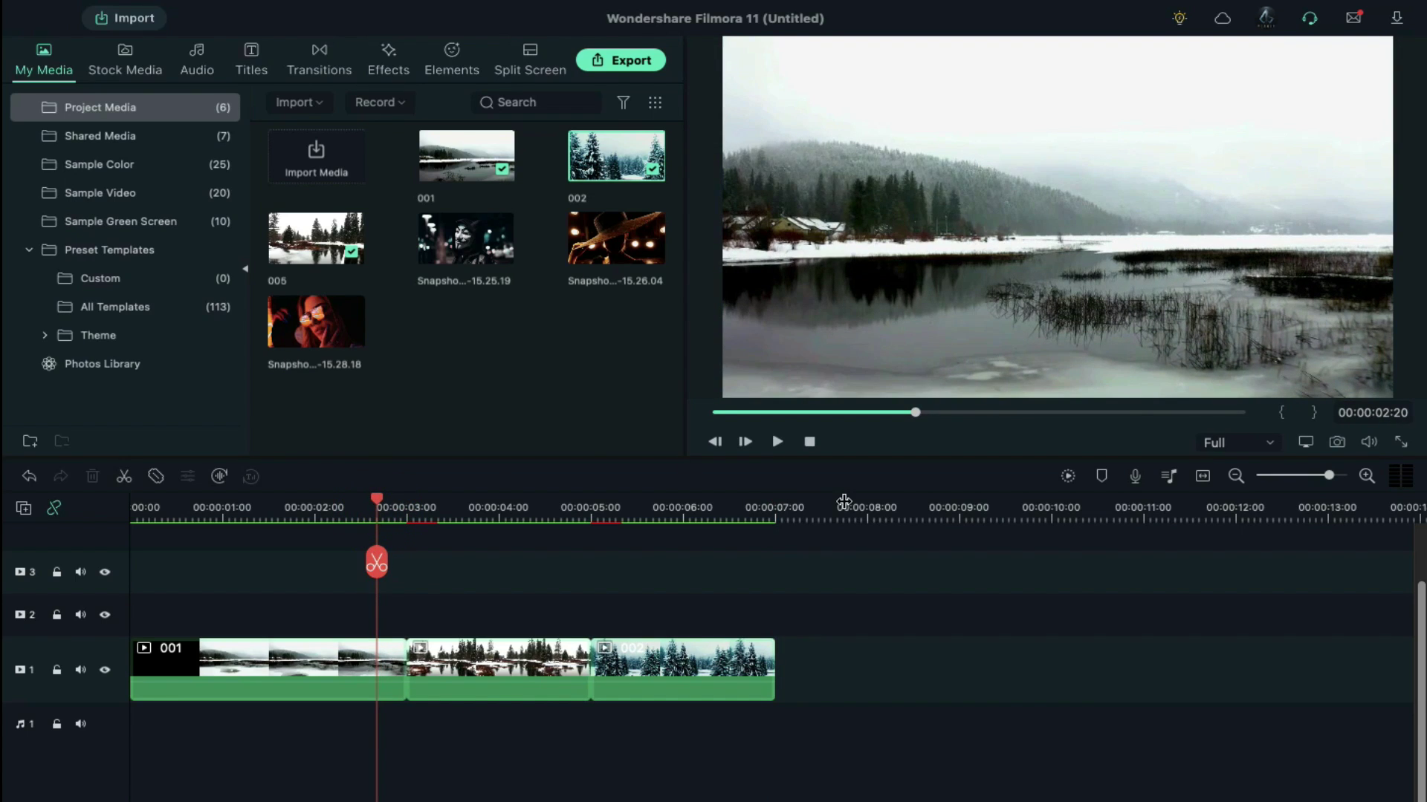
{"action": "left_click_drag", "start_coordinate": [1330, 476], "coordinate": [1336, 476]}
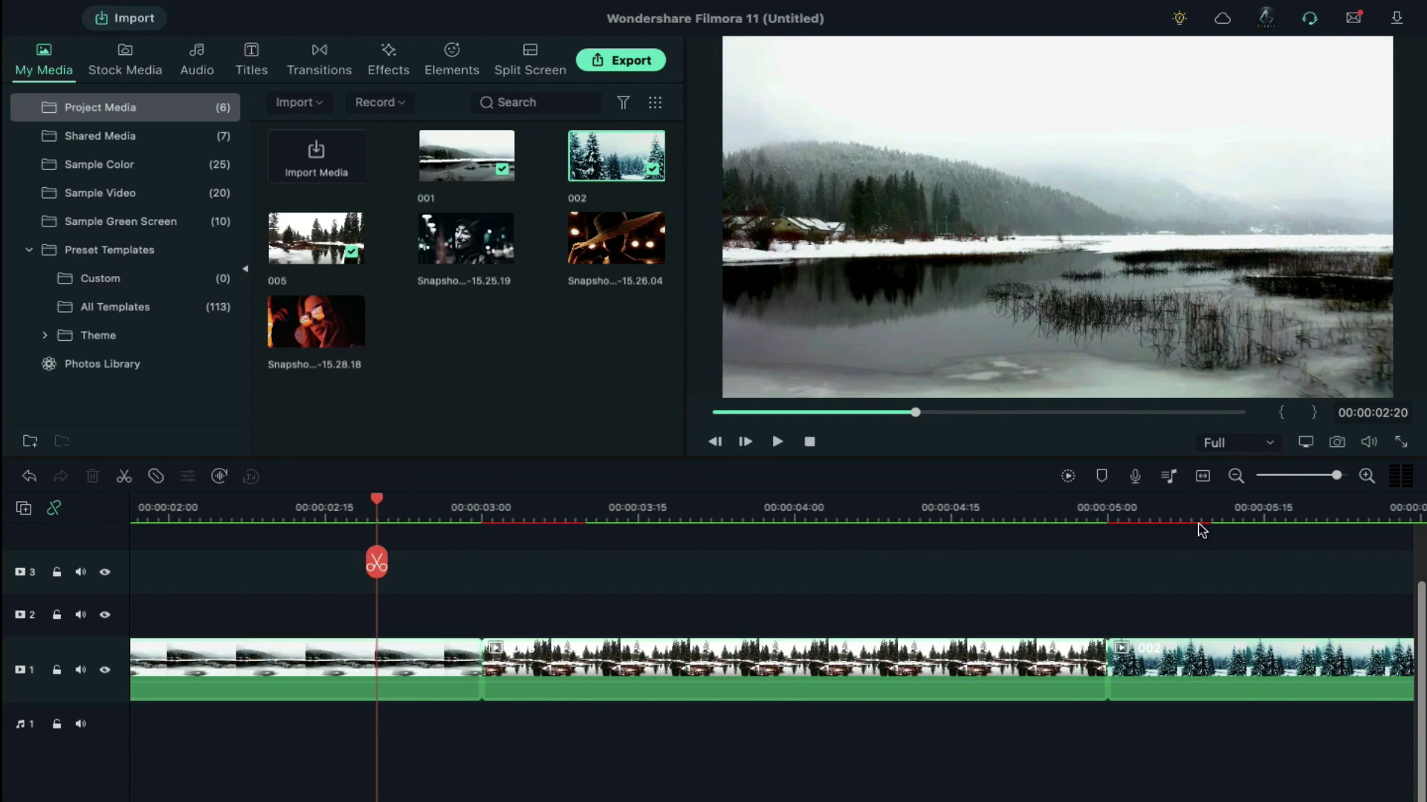
{"action": "scroll", "coordinate": [694, 684], "scroll_direction": "left", "scroll_amount": 2}
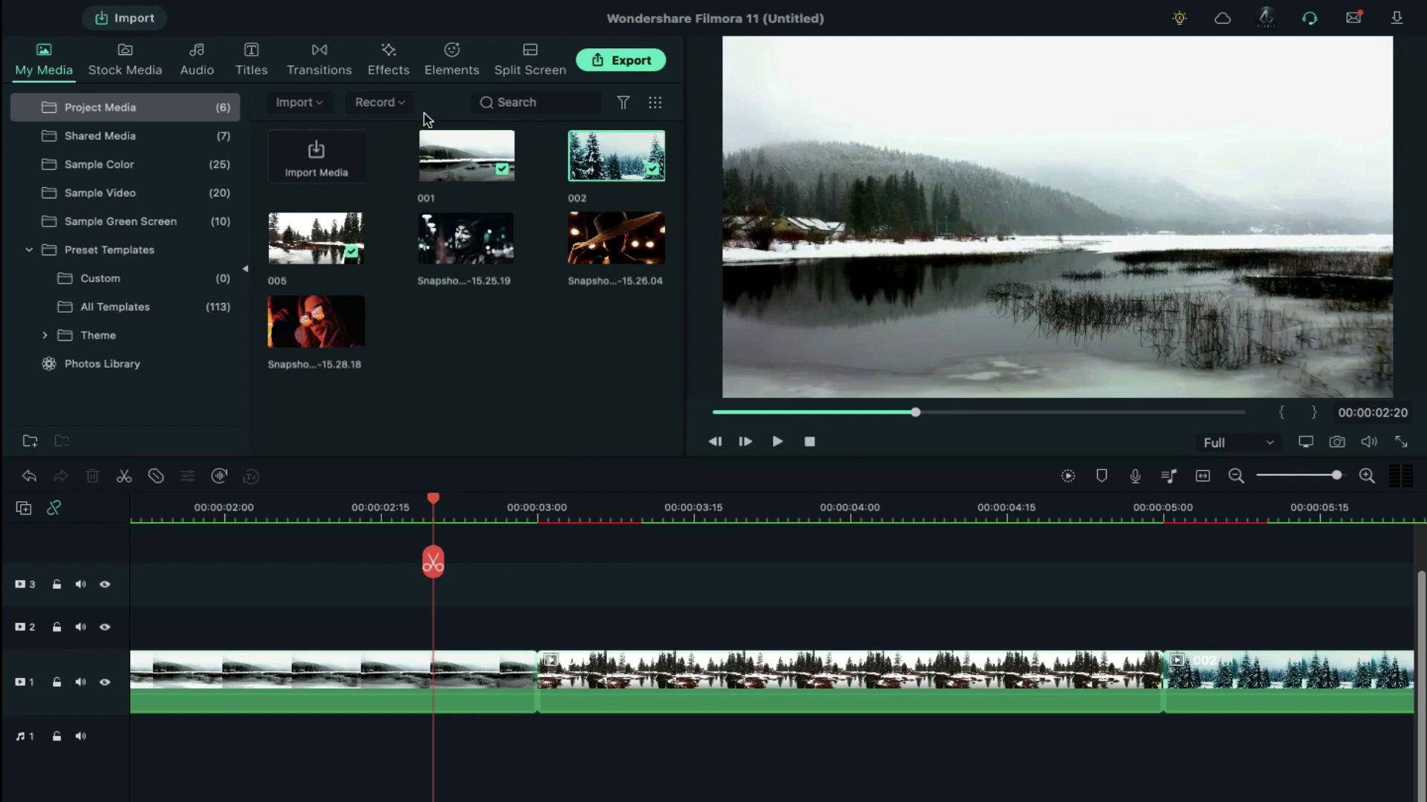
Place Square Blur above the first cut and split it into three pieces, deleting the tail.
{"action": "left_click", "coordinate": [391, 76]}
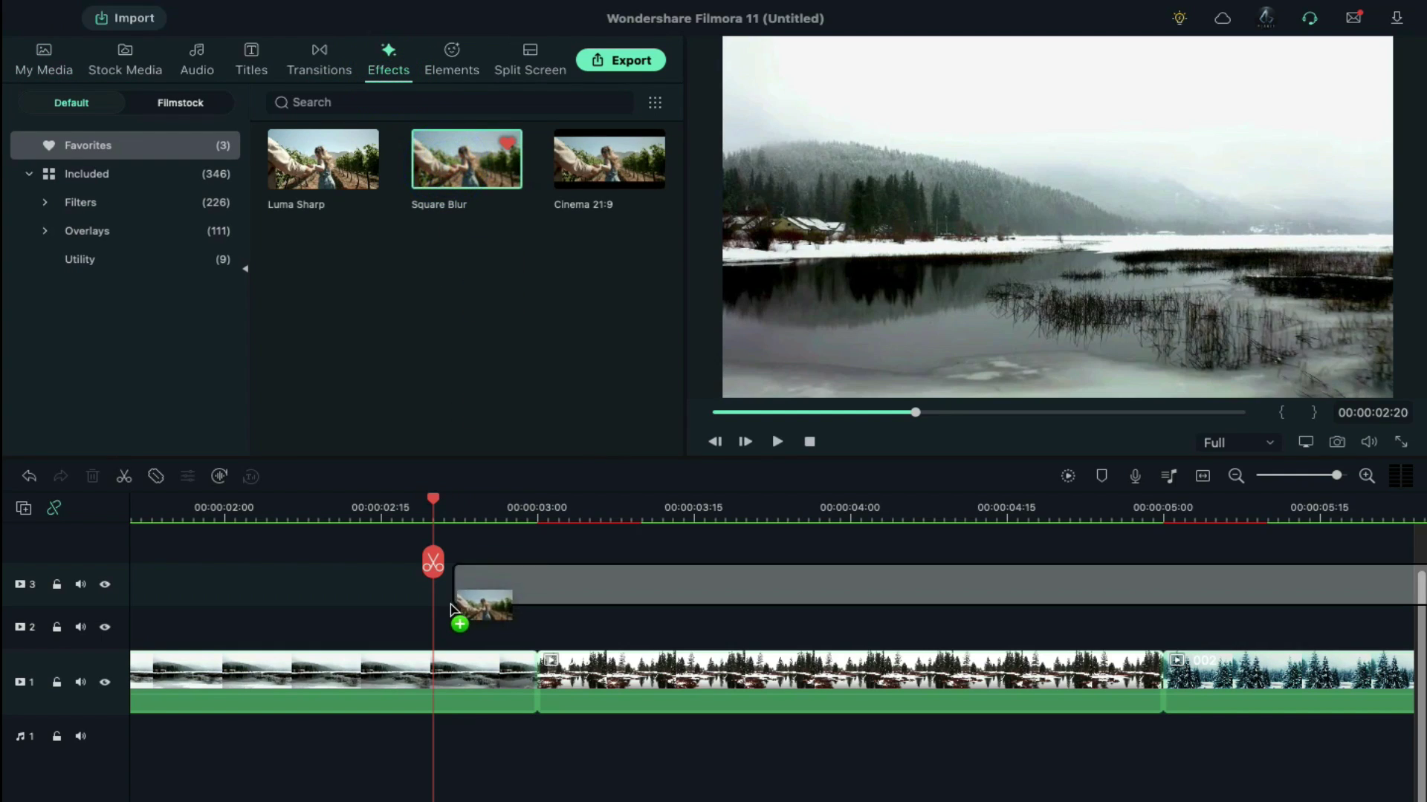
{"action": "left_click_drag", "start_coordinate": [445, 228], "coordinate": [446, 622]}
{"action": "left_click_drag", "start_coordinate": [435, 505], "coordinate": [474, 507]}
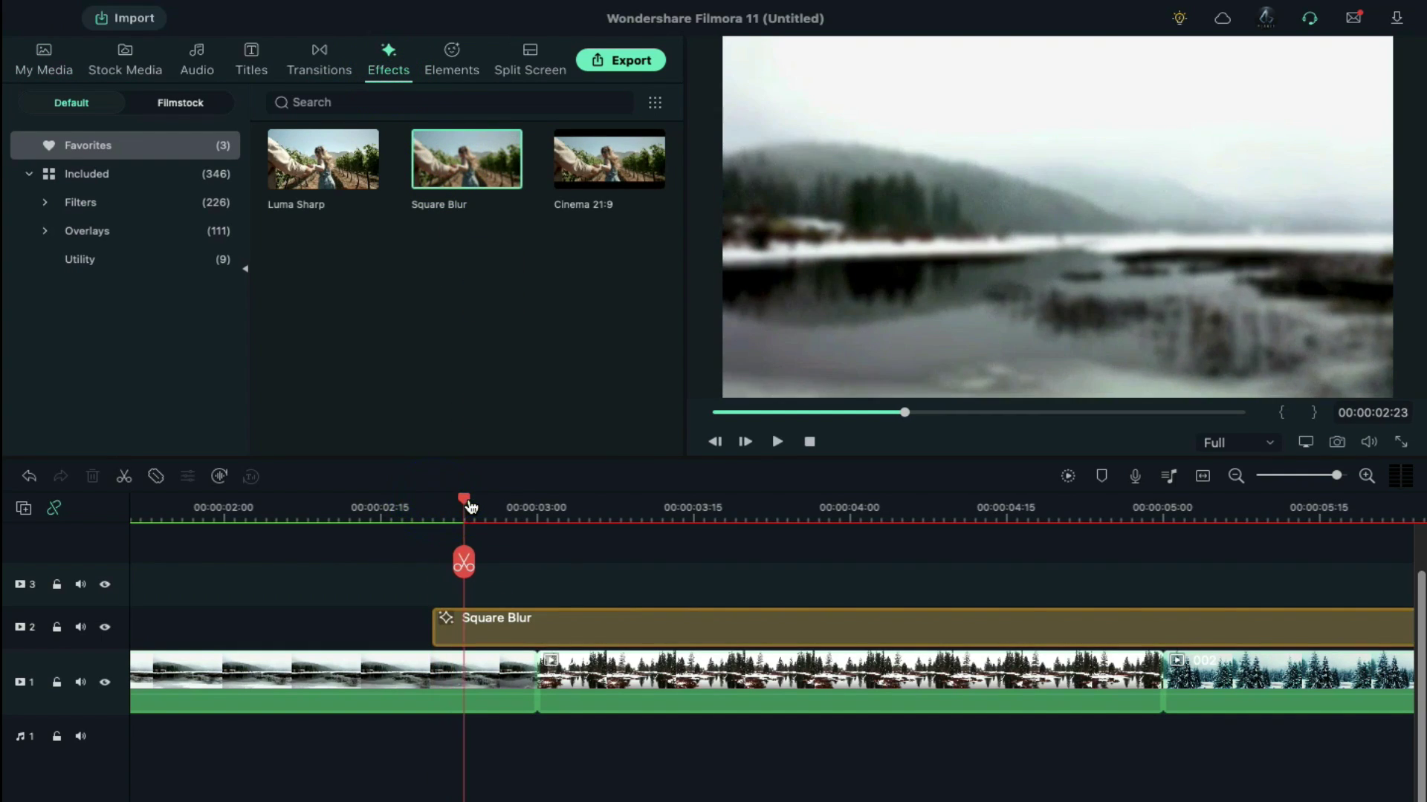
{"action": "left_click", "coordinate": [530, 628]}
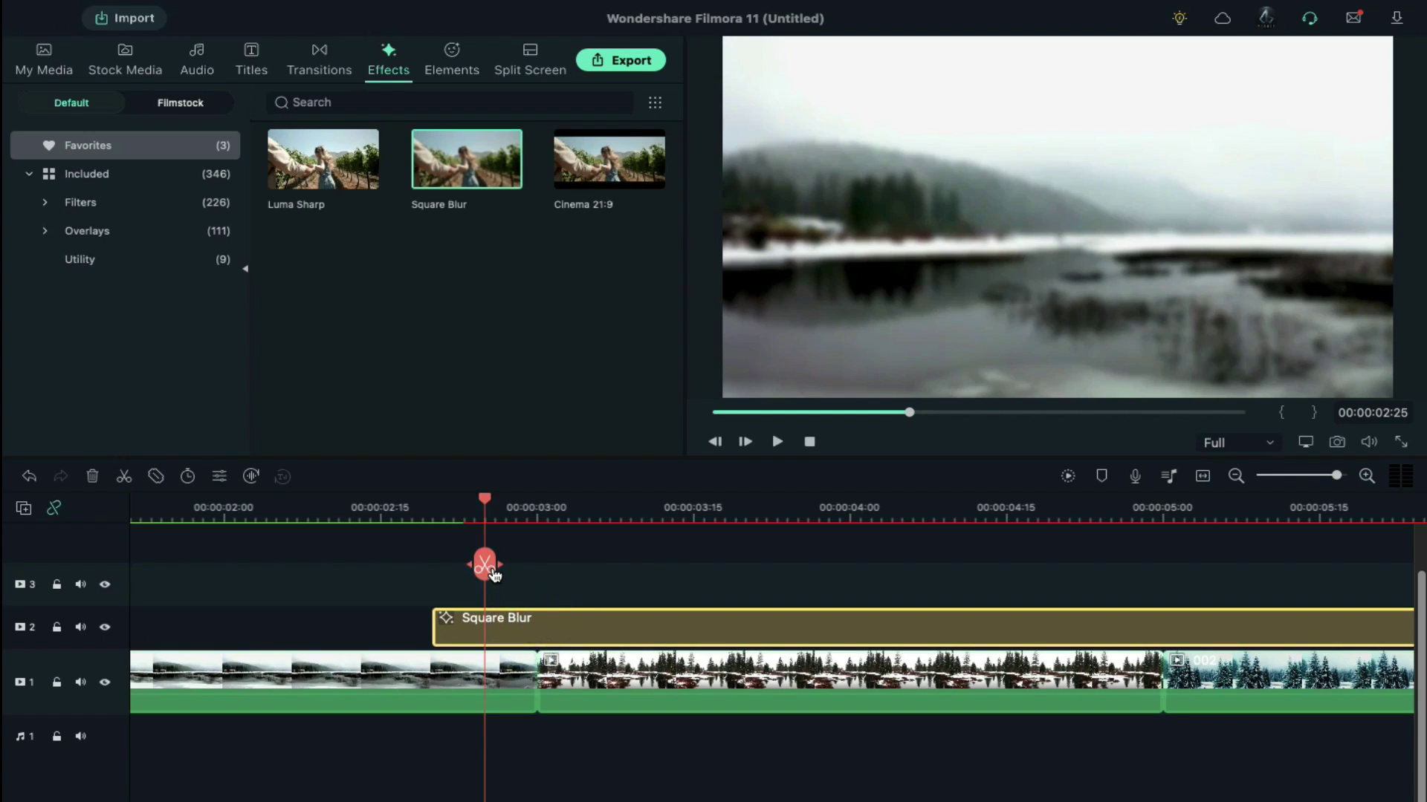
{"action": "left_click_drag", "start_coordinate": [531, 512], "coordinate": [596, 522]}
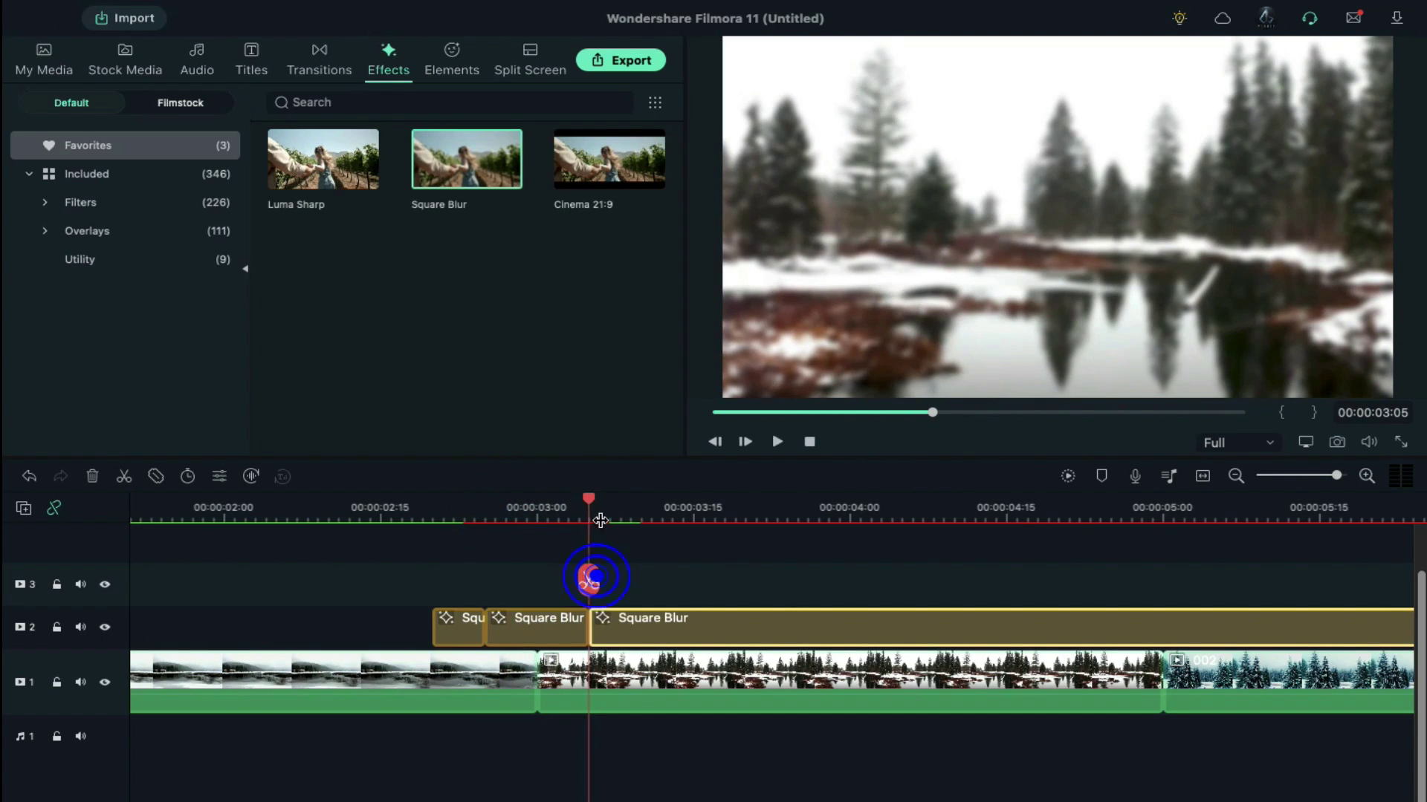
{"action": "left_click_drag", "start_coordinate": [591, 502], "coordinate": [633, 503]}
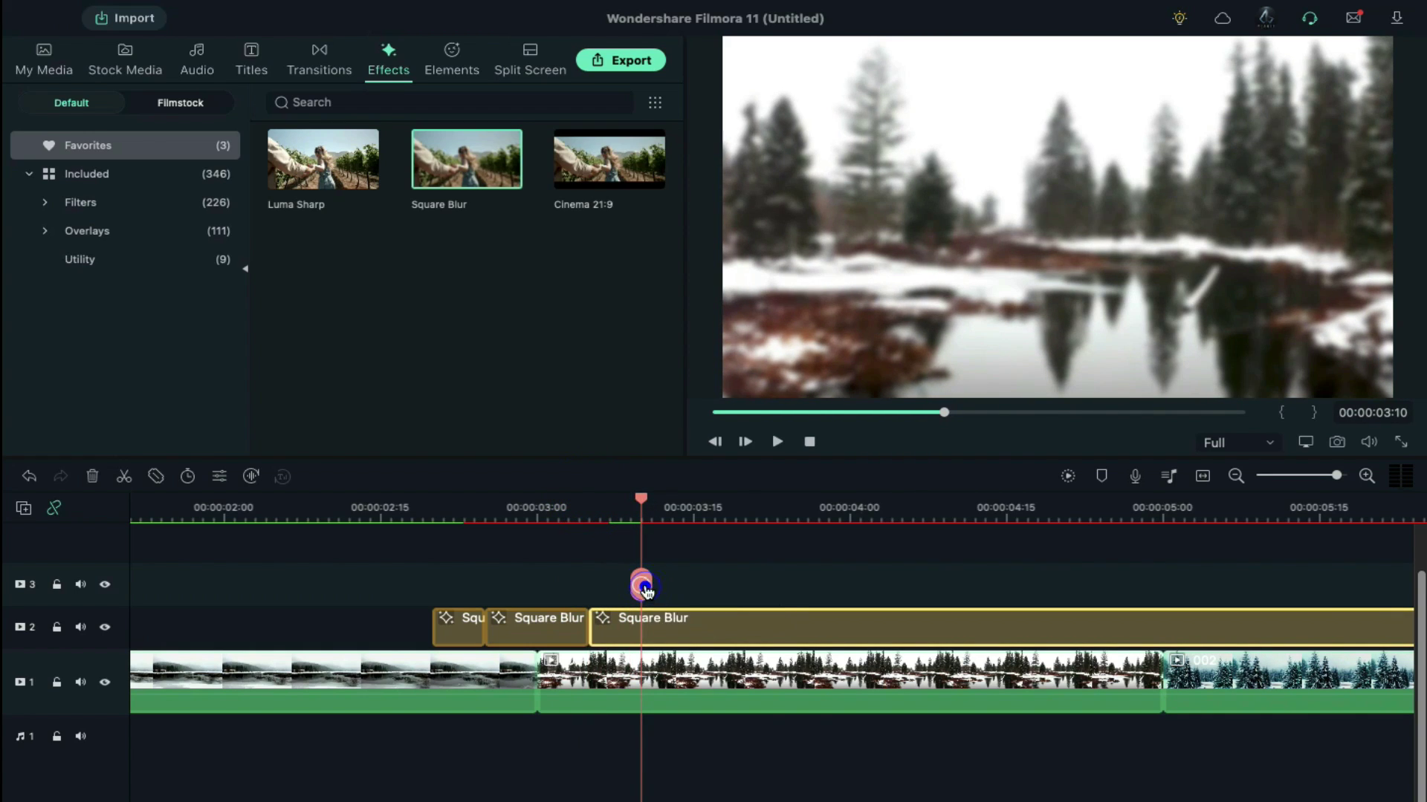
{"action": "key", "text": "Delete"}
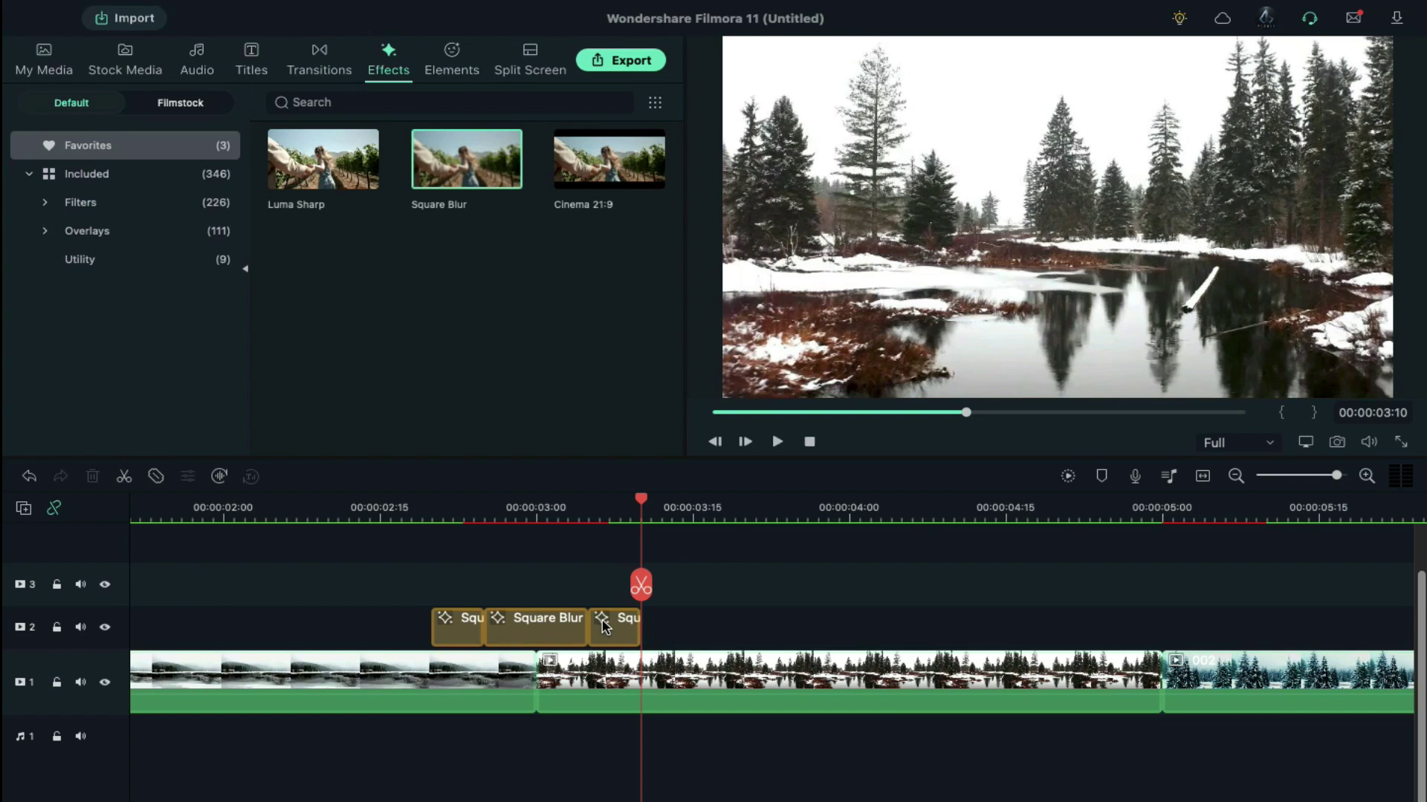
Set the outer blur pieces to Size 0 and the middle piece to Size 8.
{"action": "double_click", "coordinate": [465, 625]}
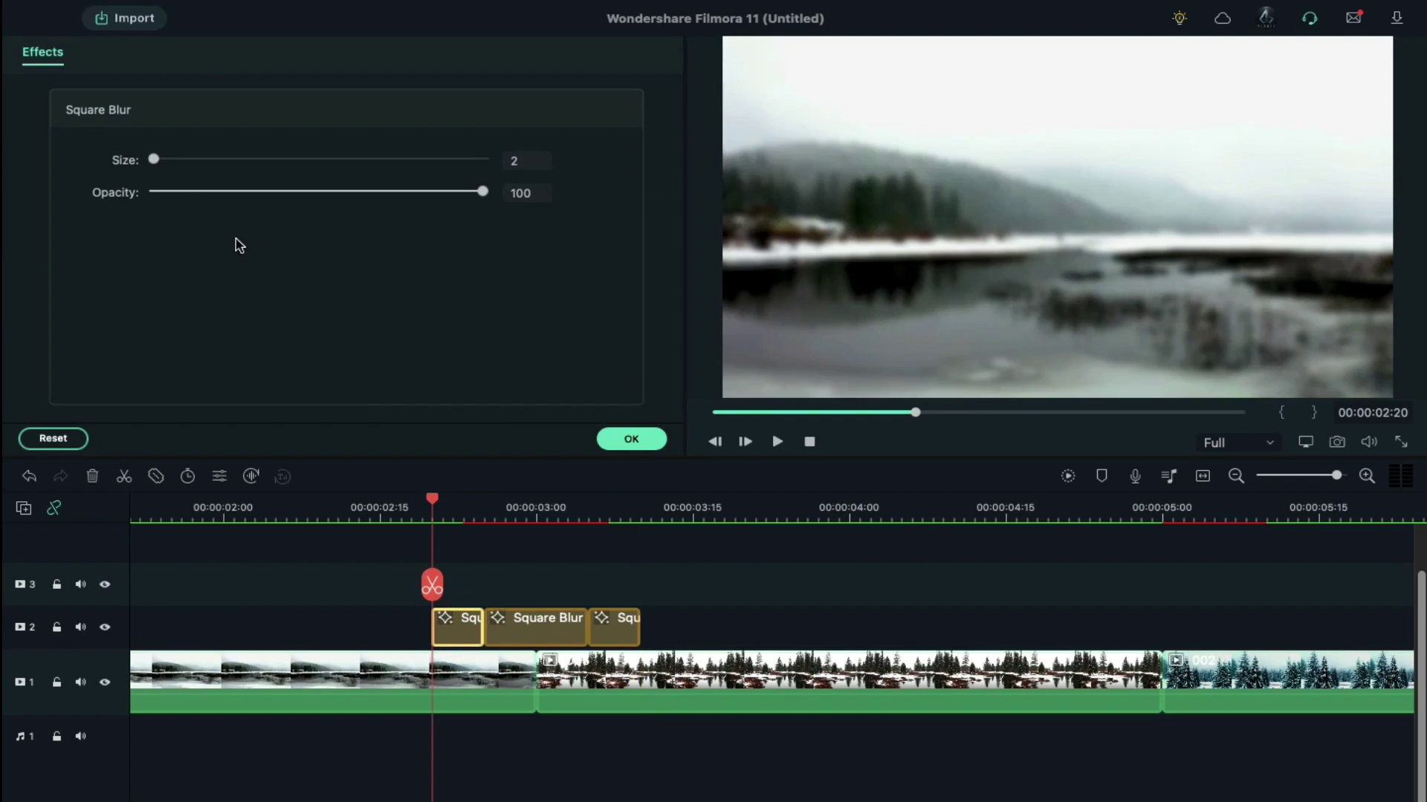
{"action": "left_click_drag", "start_coordinate": [153, 162], "coordinate": [41, 153]}
{"action": "left_click", "coordinate": [623, 436]}
{"action": "double_click", "coordinate": [614, 627]}
{"action": "left_click", "coordinate": [644, 442]}
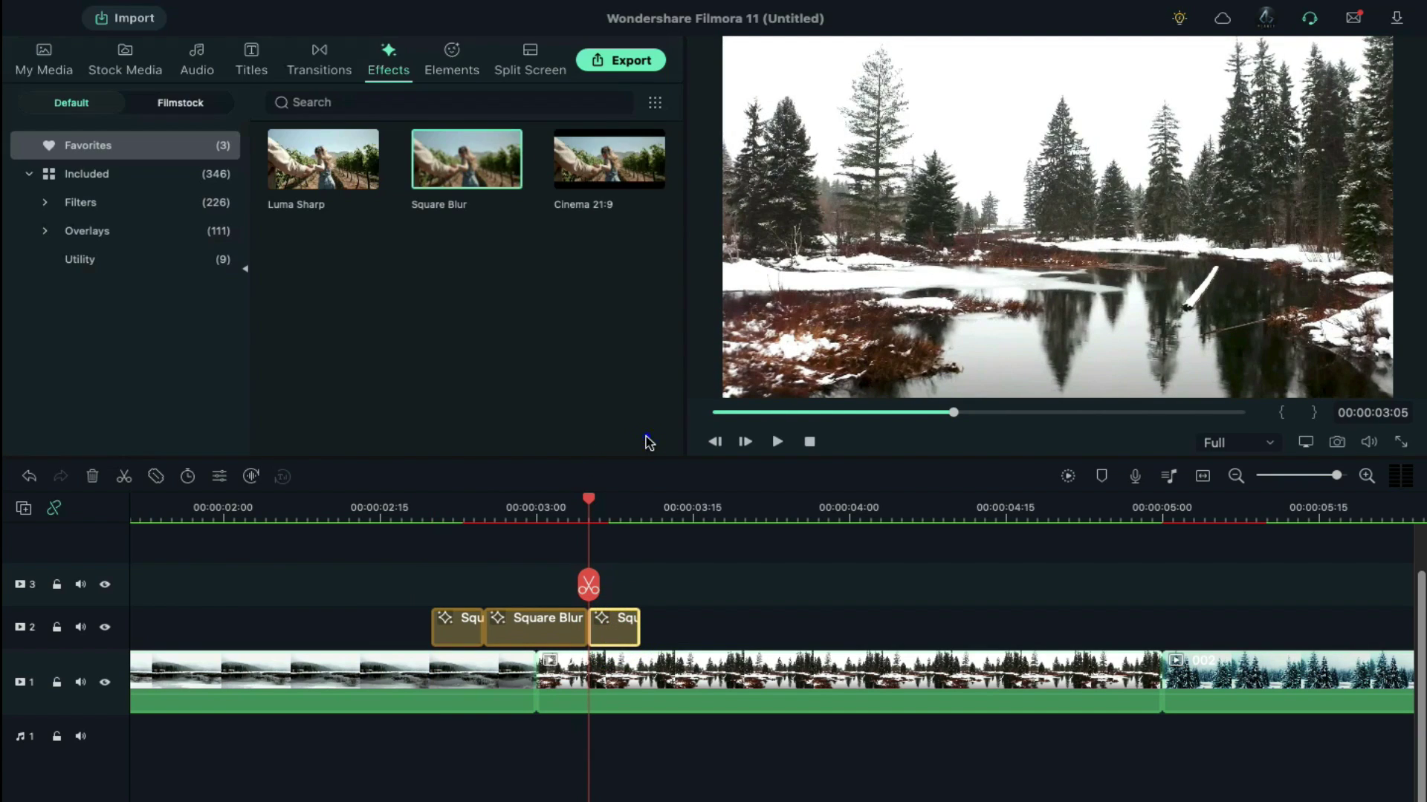
{"action": "double_click", "coordinate": [544, 626]}
{"action": "left_click_drag", "start_coordinate": [153, 161], "coordinate": [171, 161]}
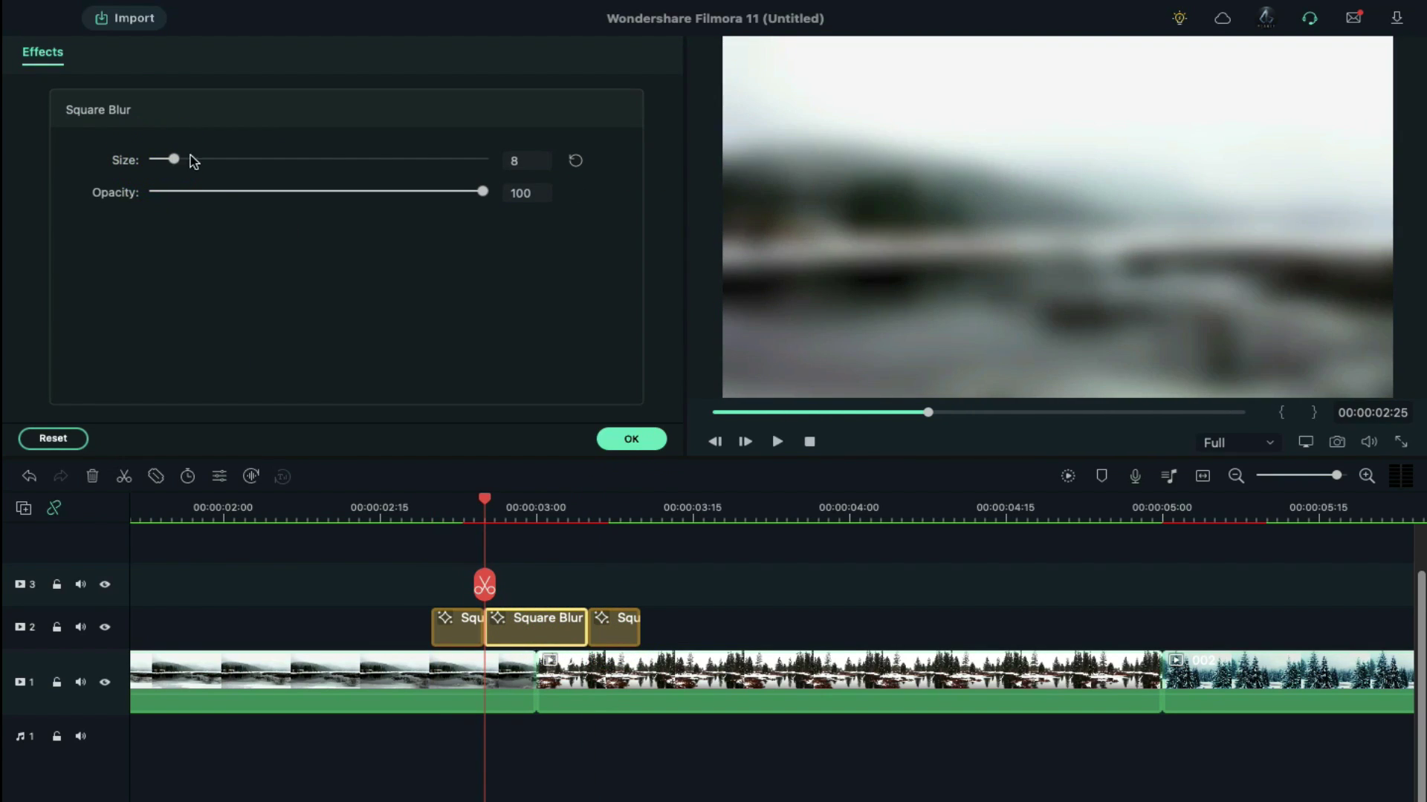
{"action": "left_click", "coordinate": [632, 438]}
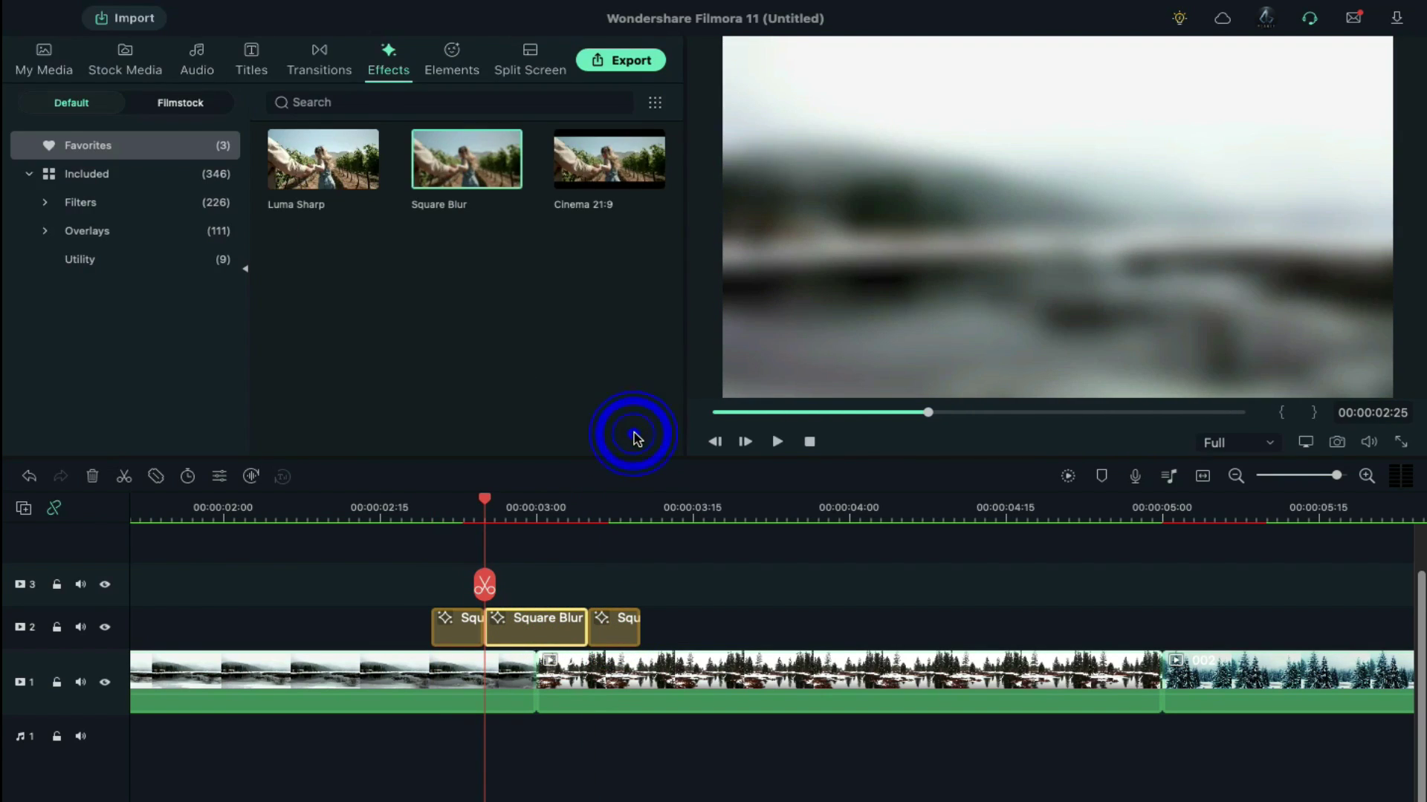
Drop four-frame Dissolve transitions onto the blur pieces and the 001–005 cut on track 1.
{"action": "left_click", "coordinate": [324, 72]}
{"action": "left_click_drag", "start_coordinate": [466, 563], "coordinate": [467, 415]}
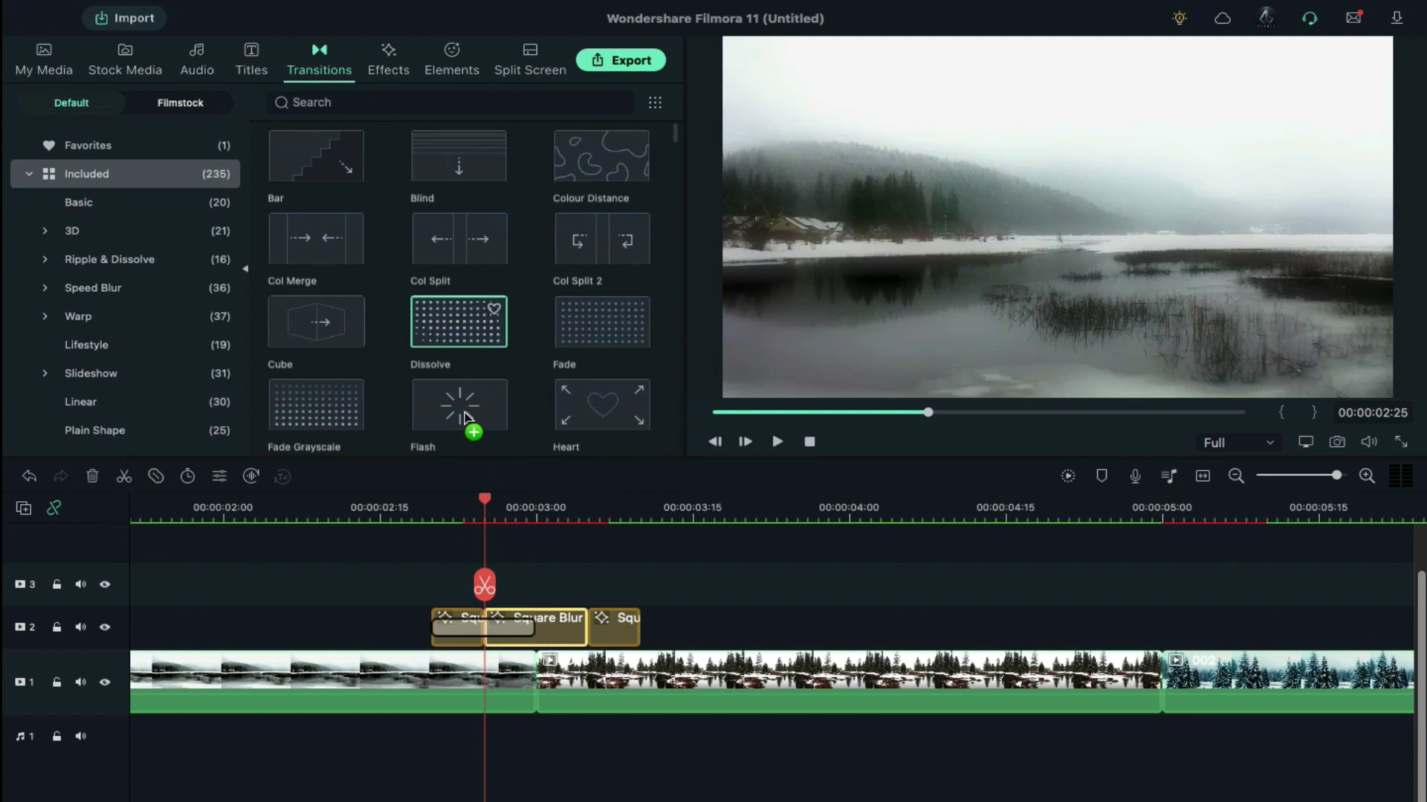
{"action": "double_click", "coordinate": [515, 627]}
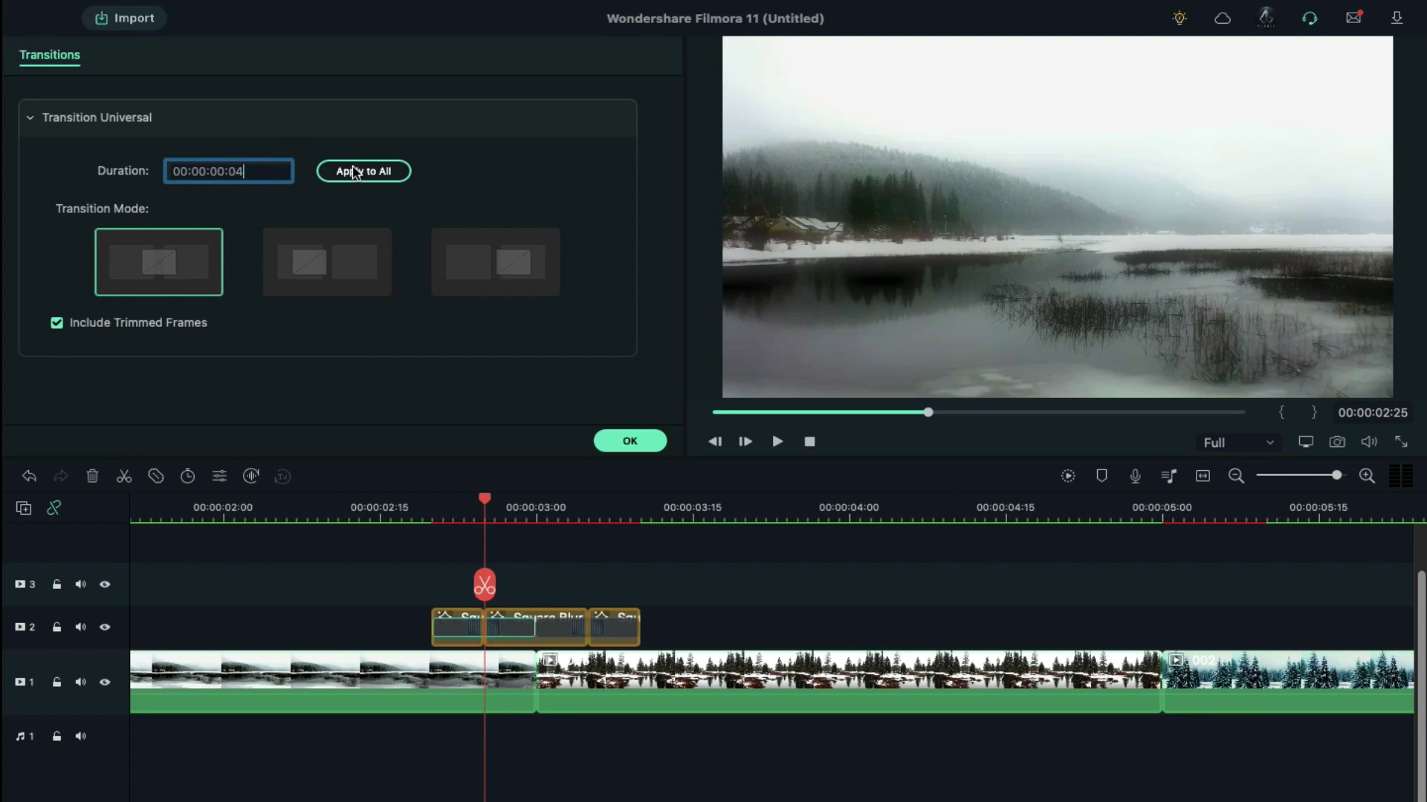
{"action": "left_click", "coordinate": [610, 443]}
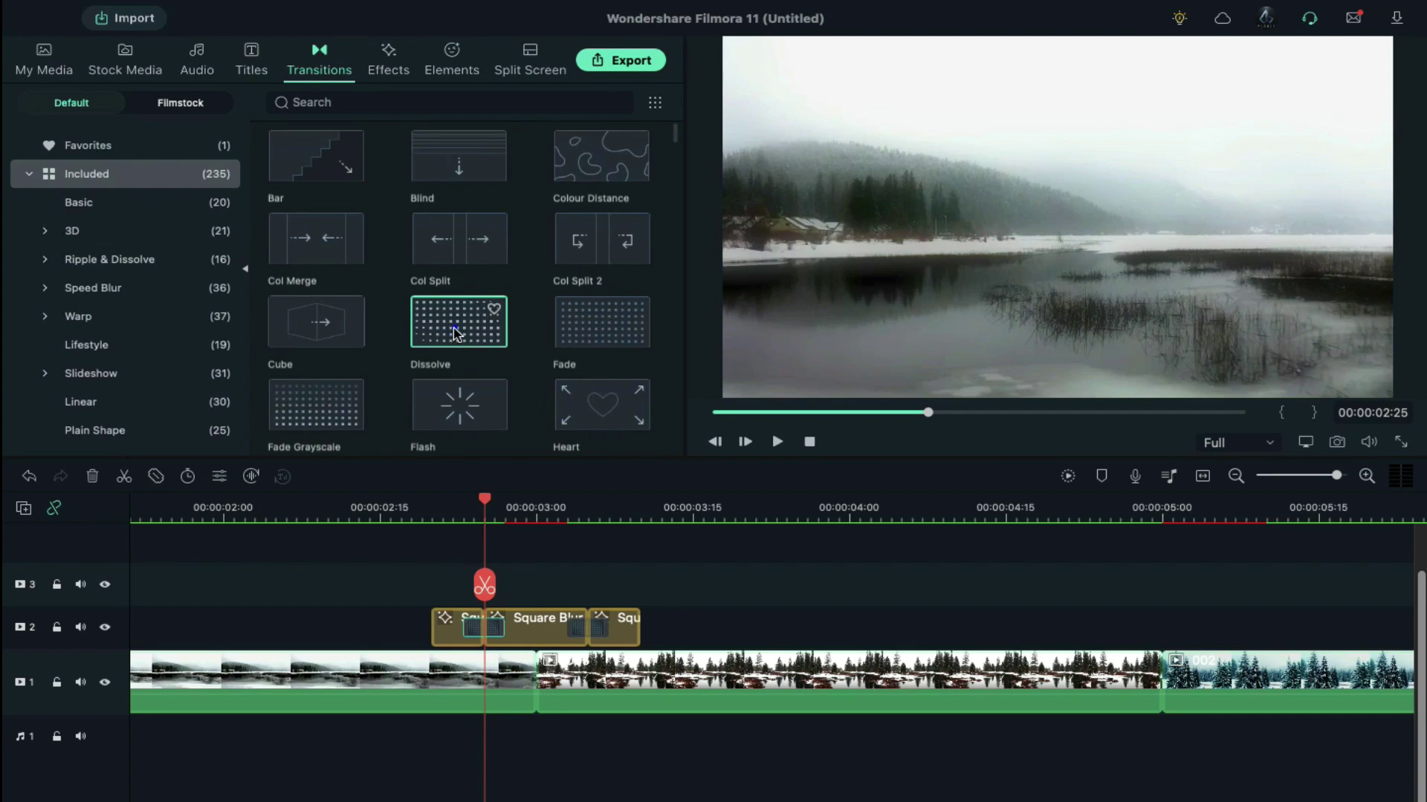
{"action": "left_click_drag", "start_coordinate": [532, 622], "coordinate": [536, 671]}
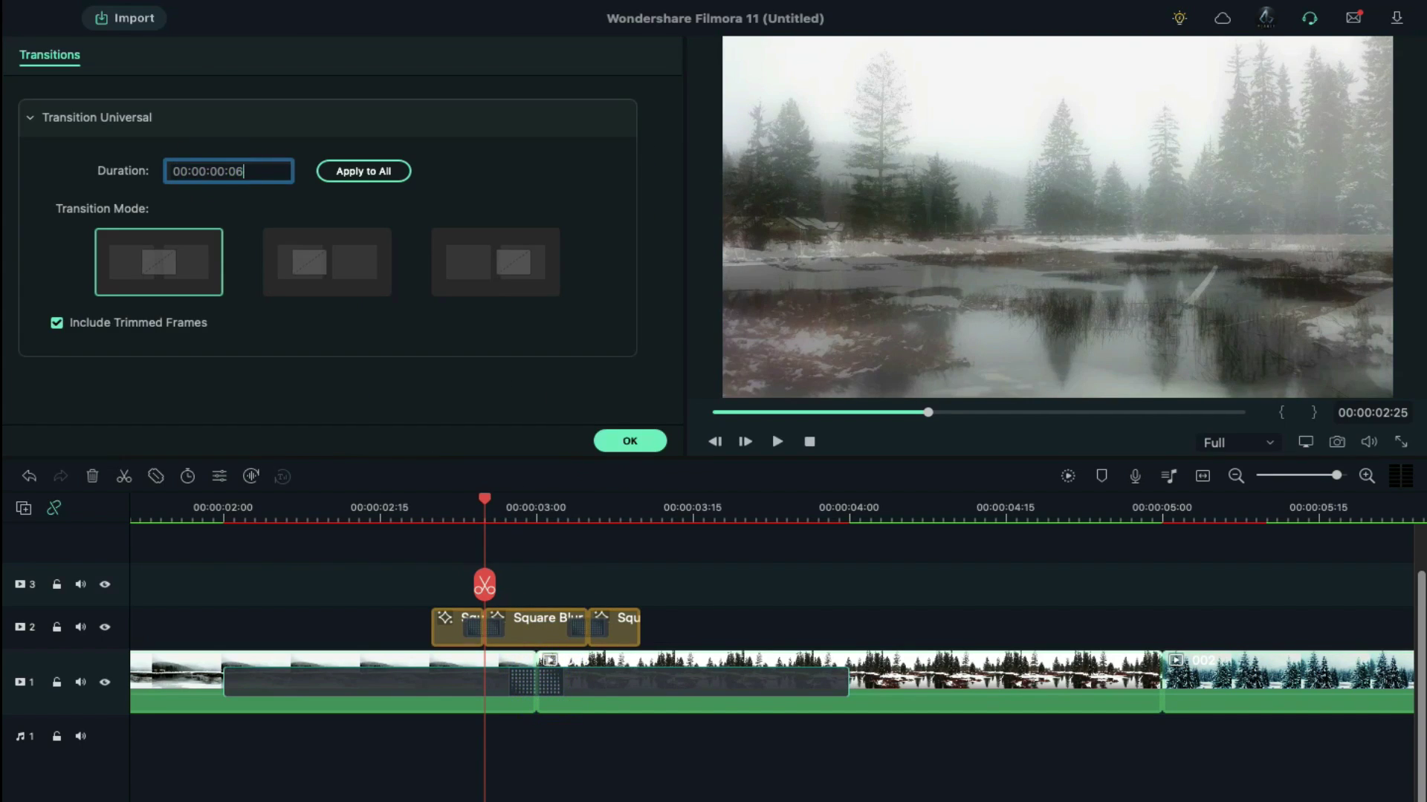
{"action": "left_click", "coordinate": [630, 441]}
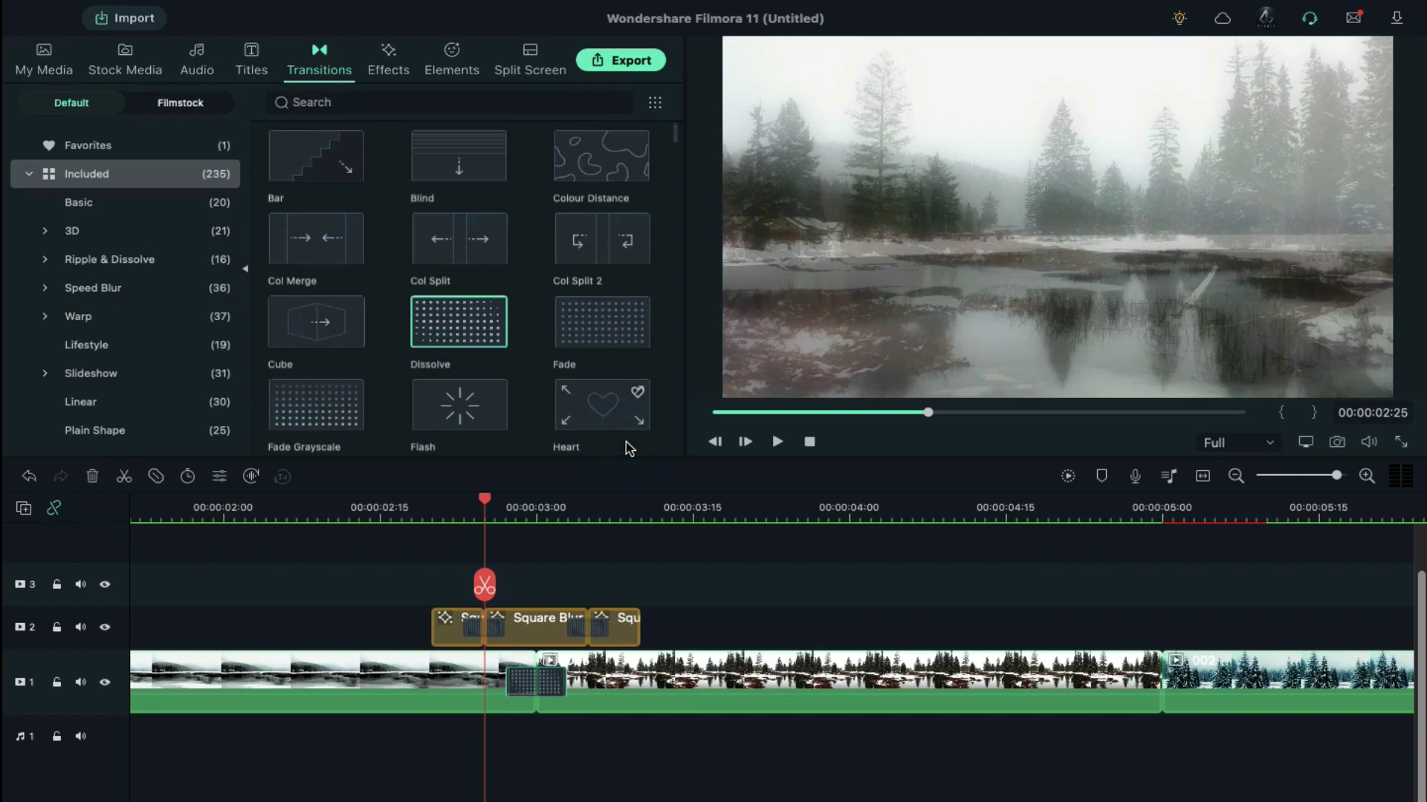
{"action": "scroll", "coordinate": [668, 621], "scroll_direction": "right", "scroll_amount": 5}
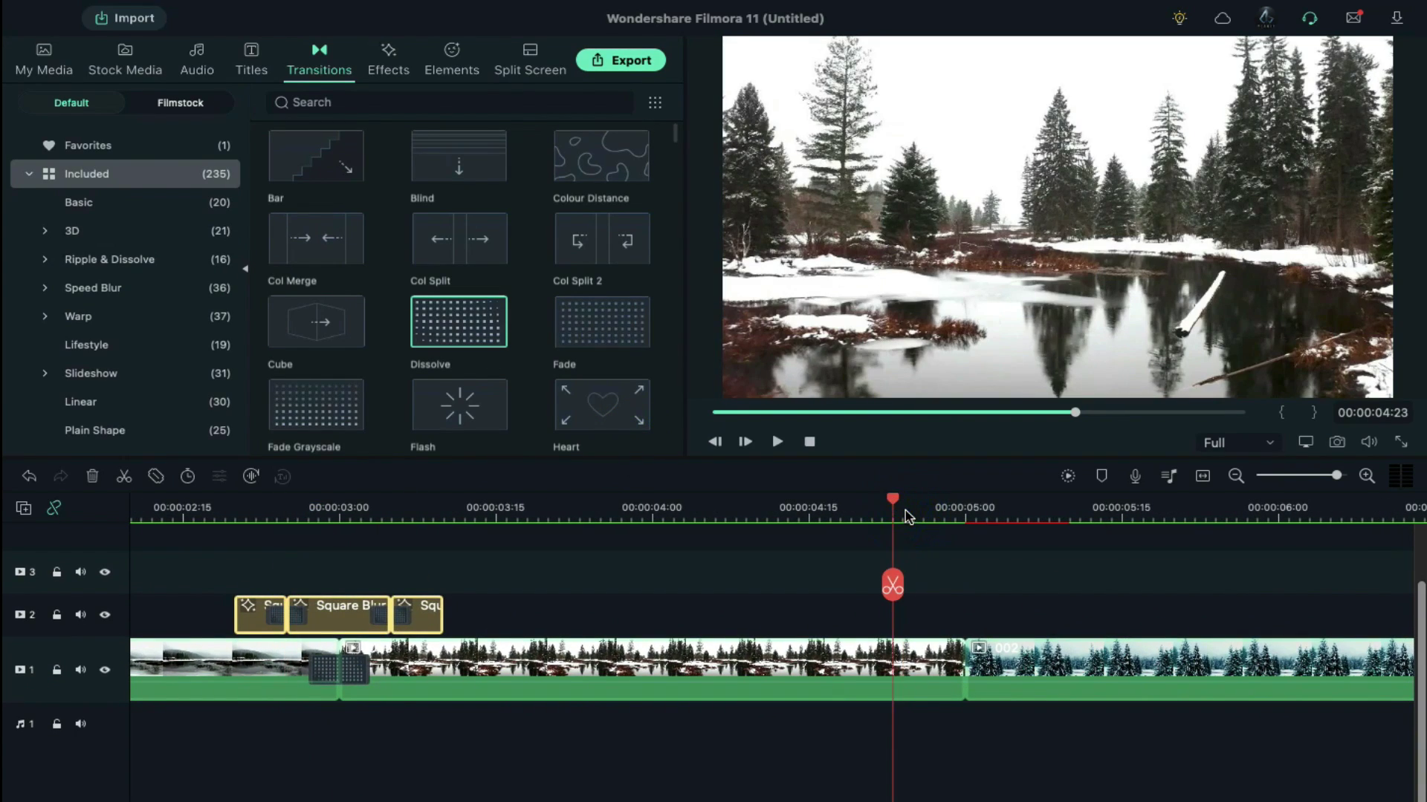
Paste the Square Blur pieces at the 005–002 cut, add a Dissolve, and fit the timeline.
{"action": "left_click_drag", "start_coordinate": [914, 532], "coordinate": [860, 532]}
{"action": "key", "text": "ctrl+v"}
{"action": "left_click_drag", "start_coordinate": [454, 341], "coordinate": [965, 667]}
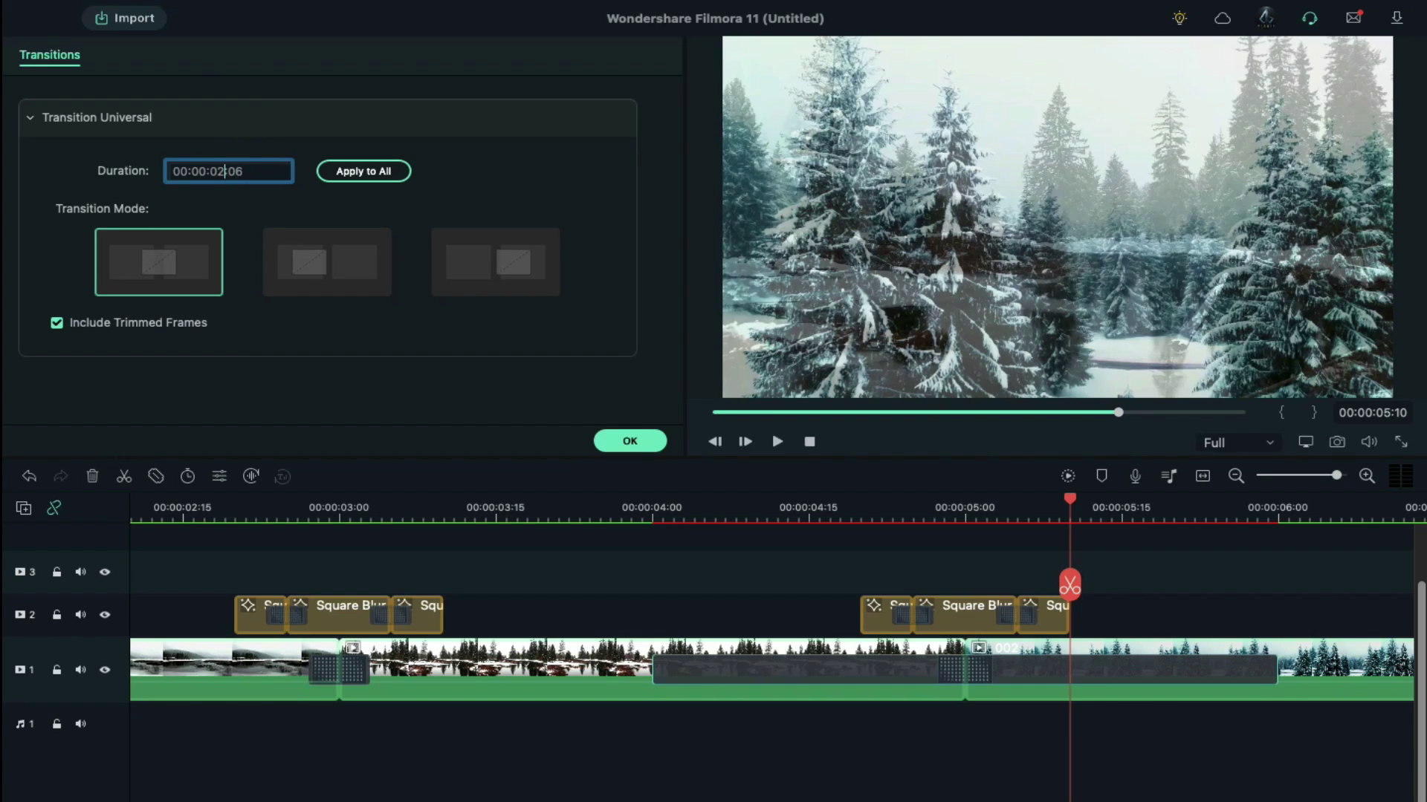
{"action": "left_click", "coordinate": [632, 439]}
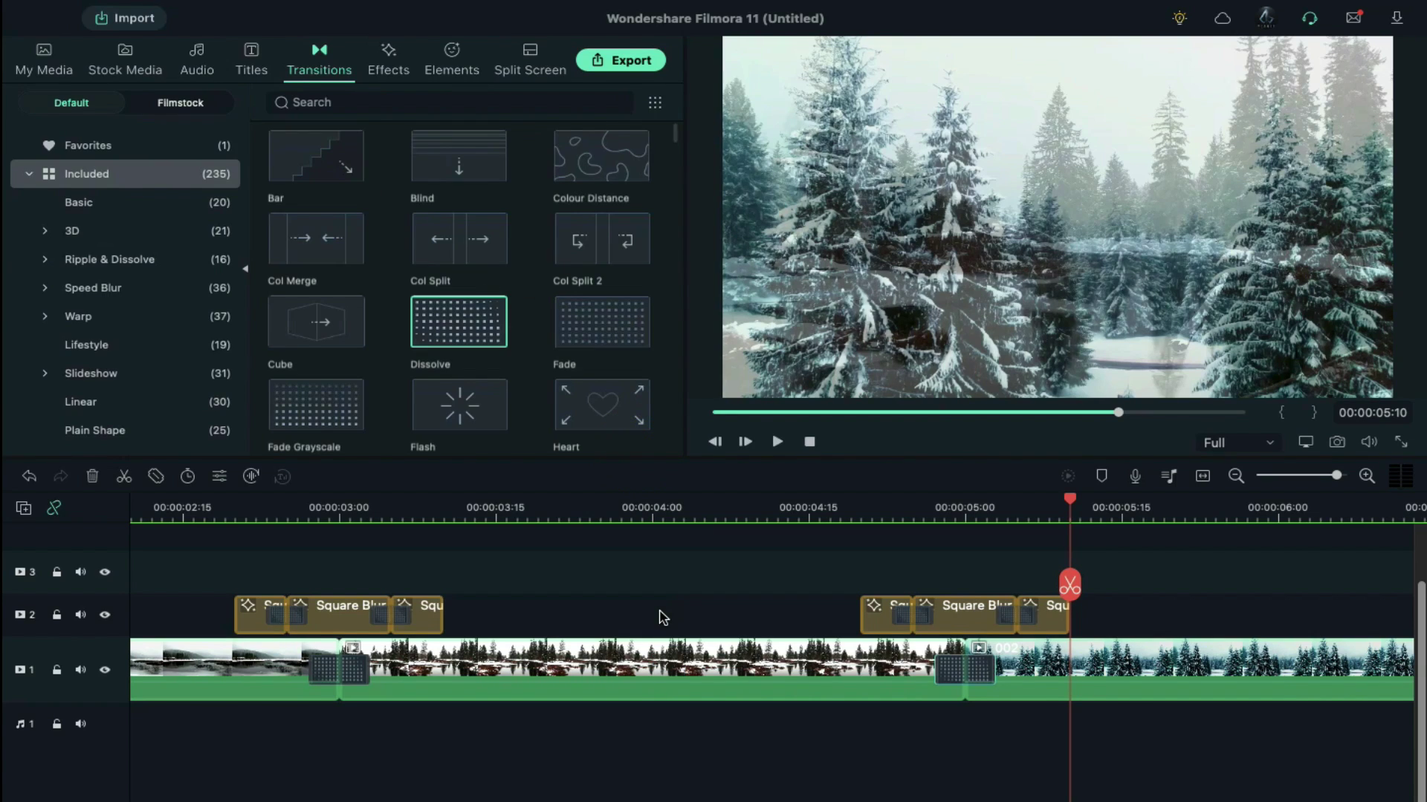
{"action": "scroll", "coordinate": [661, 621], "scroll_direction": "down", "scroll_amount": 3}
{"action": "scroll", "coordinate": [659, 621], "scroll_direction": "up", "scroll_amount": 2}
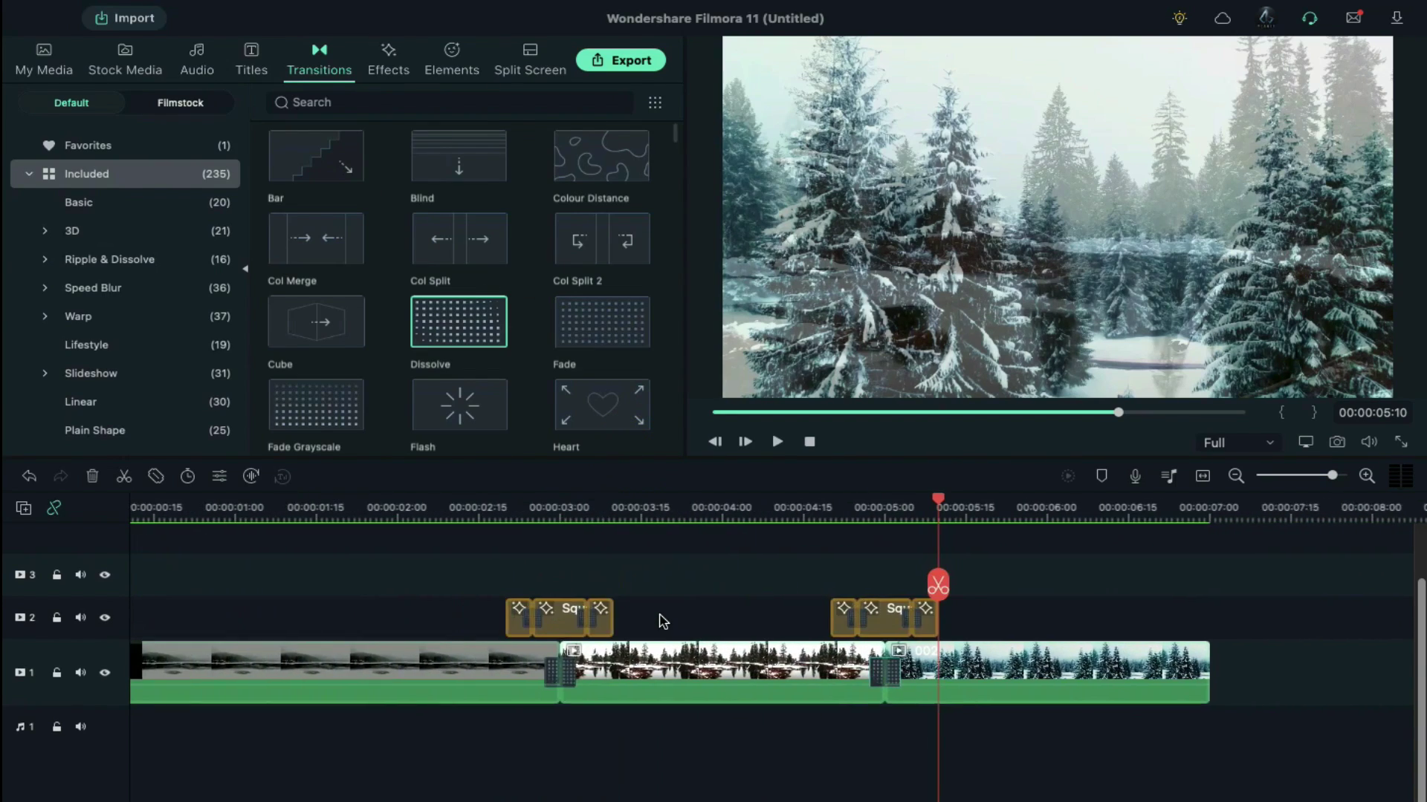
{"action": "left_click", "coordinate": [812, 442]}
Play the project to preview both blur transitions.
{"action": "left_click", "coordinate": [778, 443]}
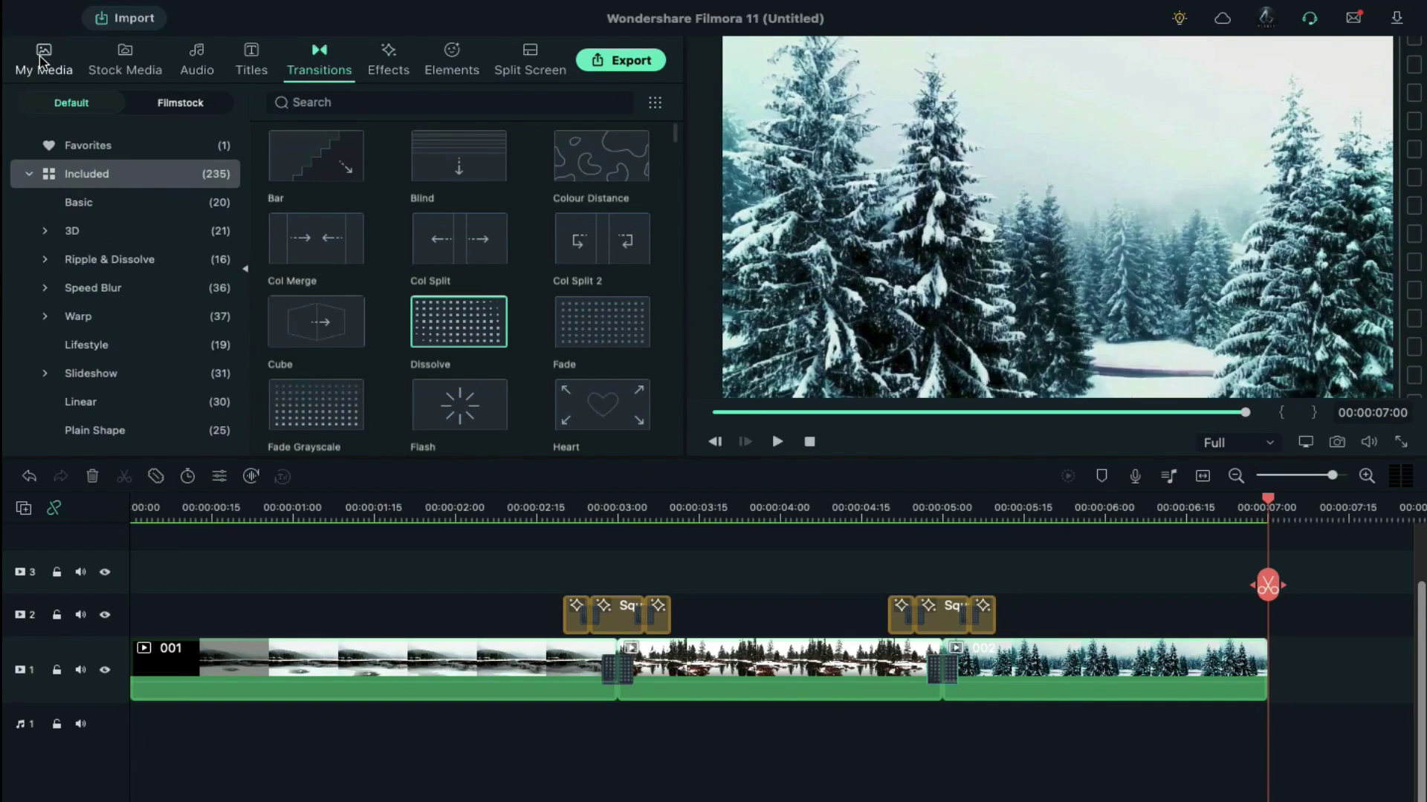
Add the snapshot images after clip 002, lengthening the hat image to about two seconds.
{"action": "left_click", "coordinate": [41, 58]}
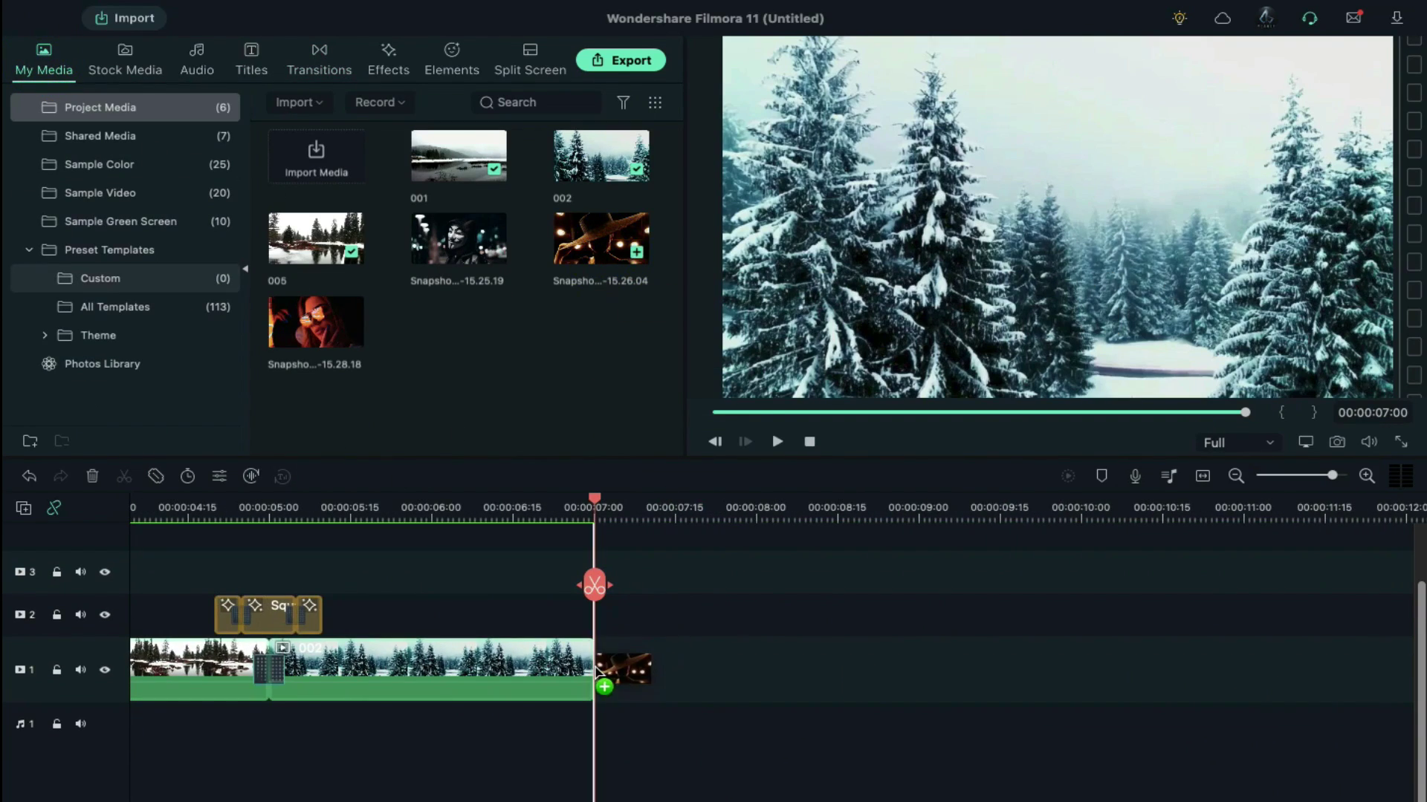
{"action": "left_click_drag", "start_coordinate": [603, 685], "coordinate": [624, 669]}
{"action": "left_click_drag", "start_coordinate": [783, 658], "coordinate": [913, 658]}
{"action": "mouse_move", "coordinate": [316, 324]}
{"action": "left_mouse_down"}
{"action": "mouse_move", "coordinate": [614, 678]}
{"action": "mouse_move", "coordinate": [943, 661]}
{"action": "left_mouse_up"}
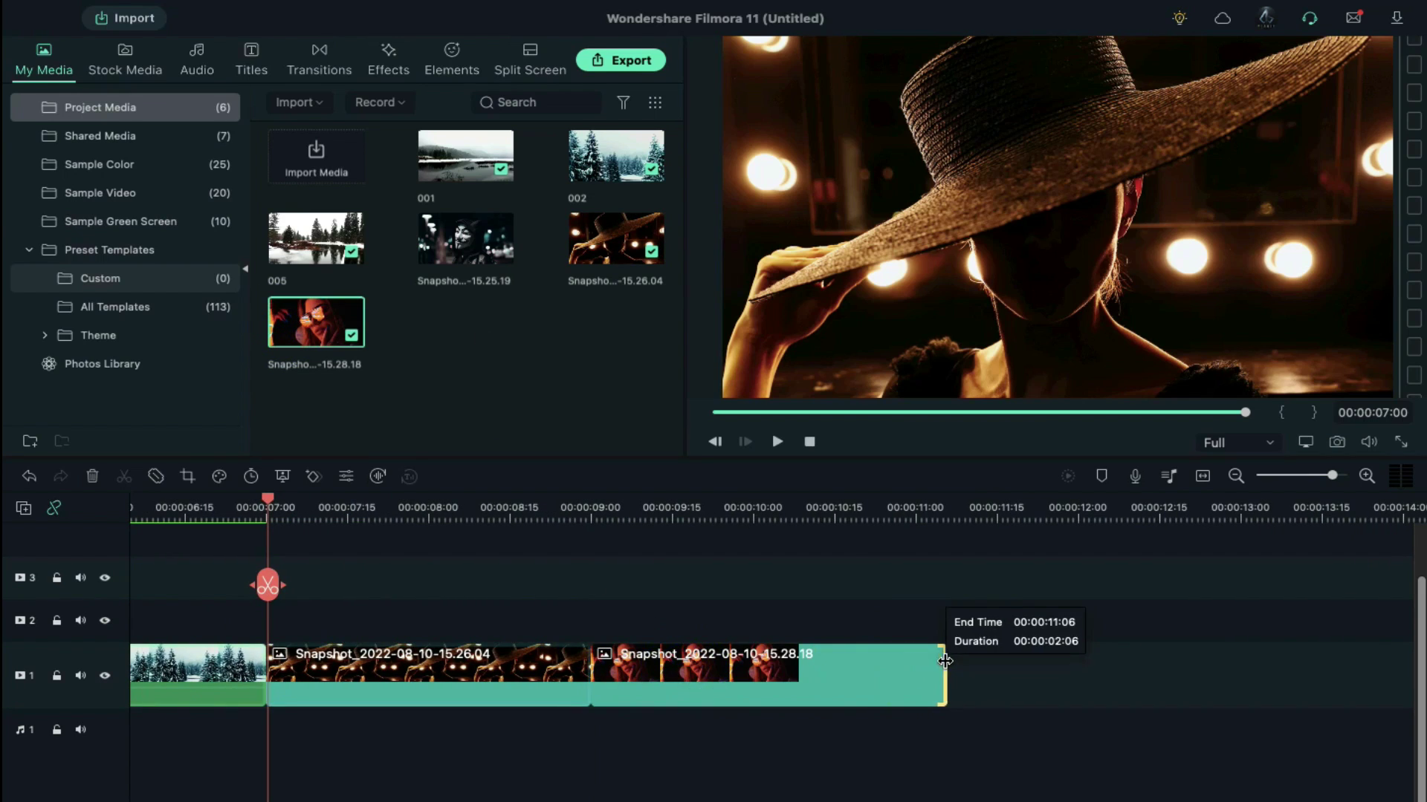
{"action": "scroll", "coordinate": [335, 658], "scroll_direction": "left", "scroll_amount": 10}
{"action": "scroll", "coordinate": [949, 595], "scroll_direction": "right", "scroll_amount": 5}
Copy the Square Blur group to the cuts between the three images.
{"action": "left_click", "coordinate": [621, 510]}
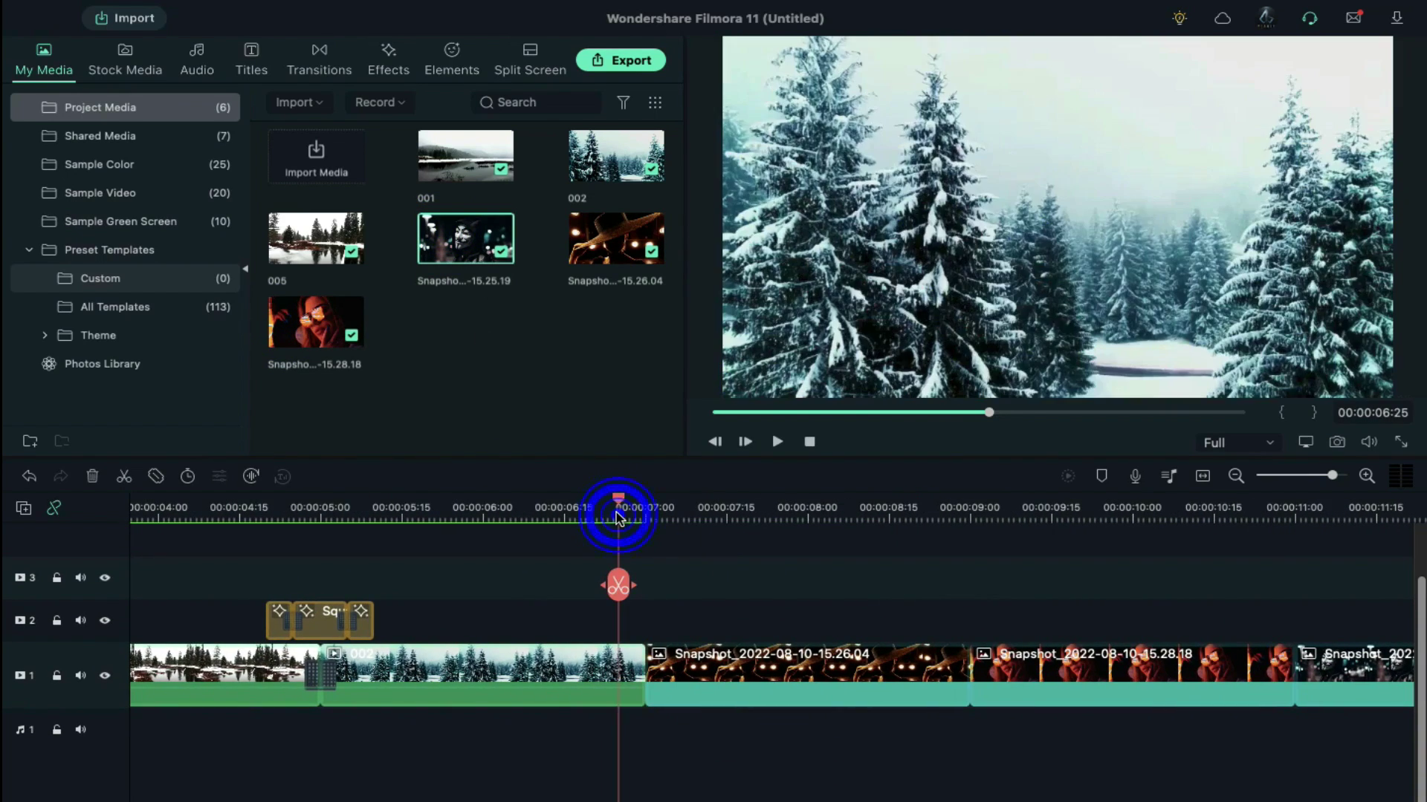
{"action": "left_click", "coordinate": [699, 507]}
{"action": "scroll", "coordinate": [921, 577], "scroll_direction": "right", "scroll_amount": 1}
{"action": "left_click", "coordinate": [849, 518]}
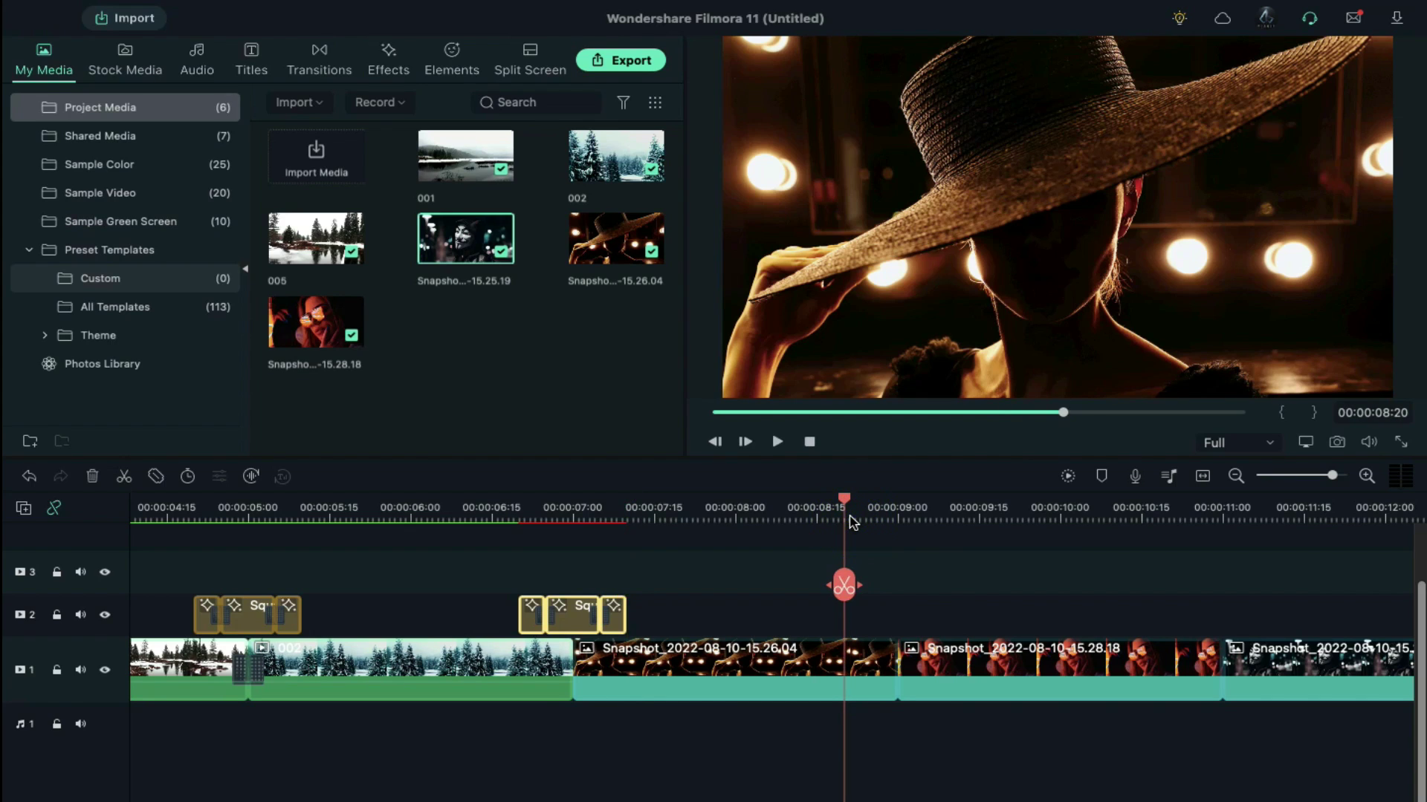
{"action": "scroll", "coordinate": [850, 520], "scroll_direction": "right", "scroll_amount": 2}
{"action": "left_click", "coordinate": [989, 513]}
{"action": "scroll", "coordinate": [790, 569], "scroll_direction": "left", "scroll_amount": 3}
Place a Dissolve transition at the cut between the images.
{"action": "left_click", "coordinate": [742, 510]}
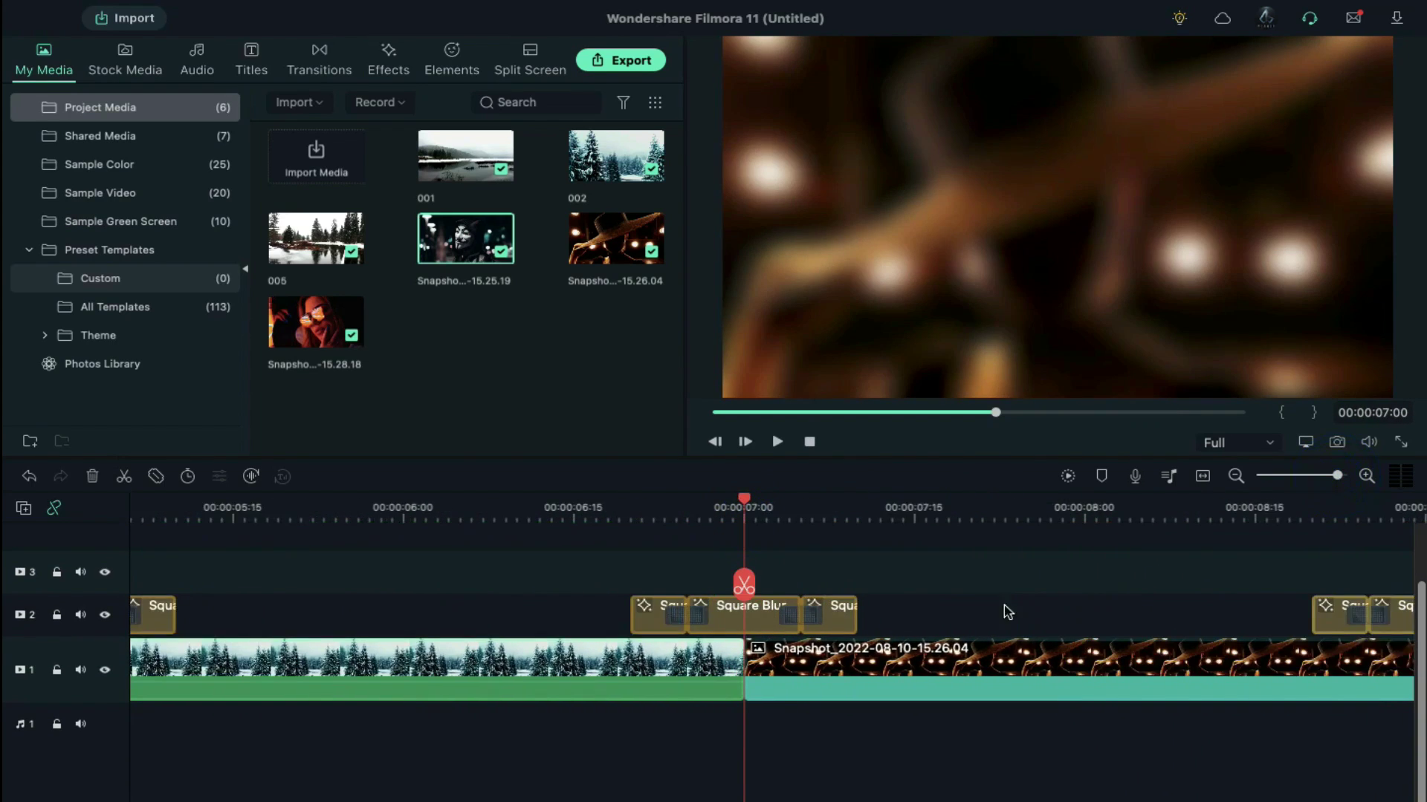
{"action": "scroll", "coordinate": [1006, 612], "scroll_direction": "up", "scroll_amount": 2}
{"action": "left_click", "coordinate": [318, 59]}
{"action": "left_click_drag", "start_coordinate": [458, 322], "coordinate": [617, 669]}
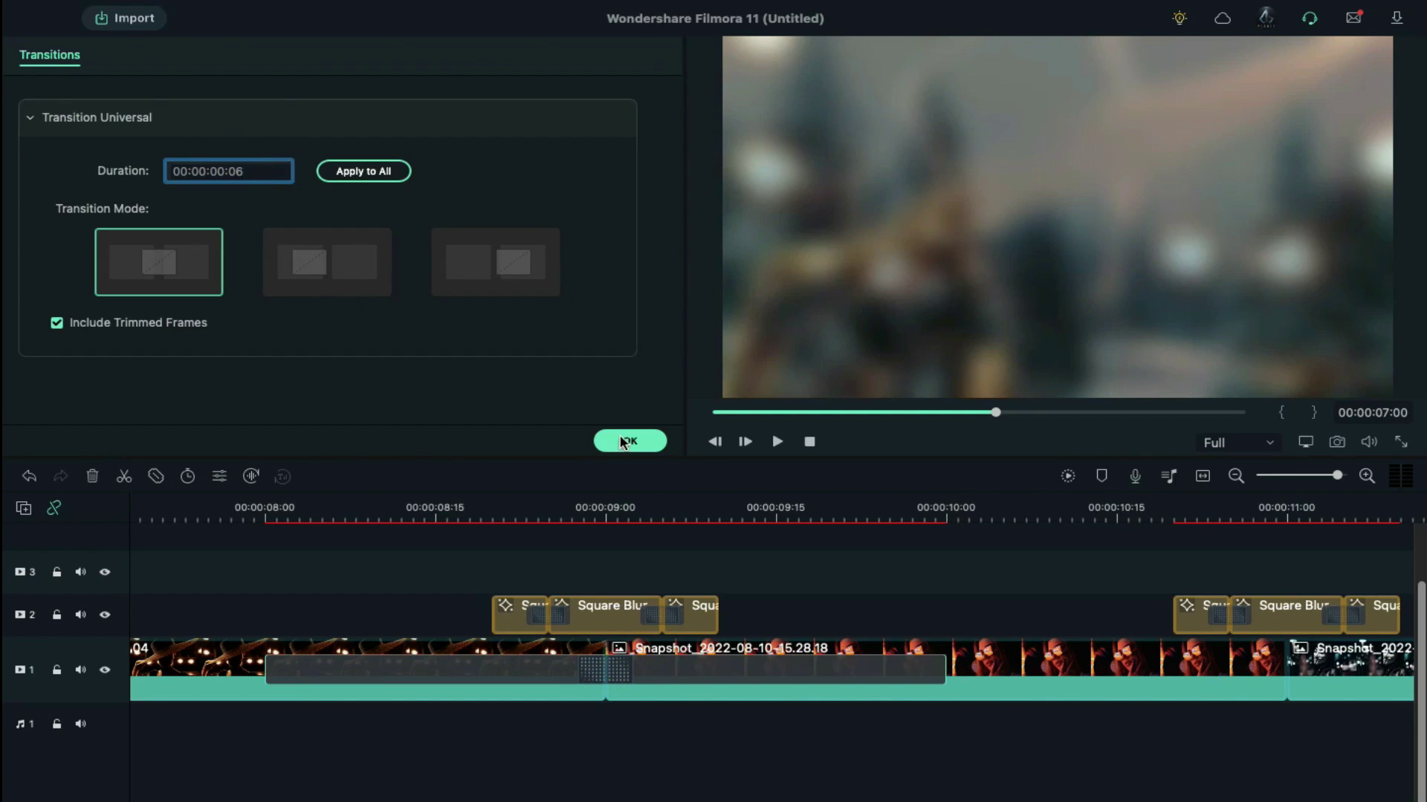
Confirm the last Dissolve, render the timeline preview, zoom out and play from the start.
{"action": "key", "text": "Return"}
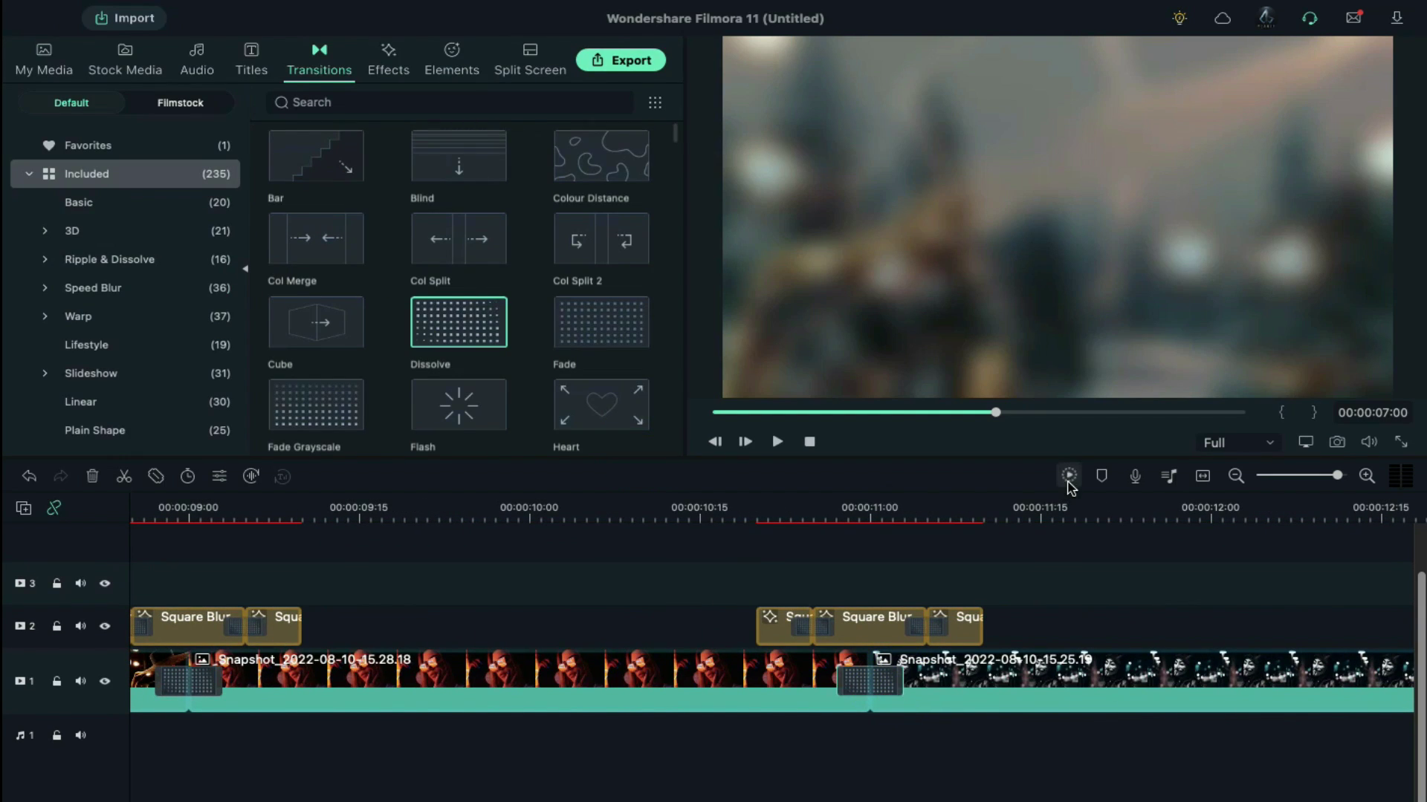
{"action": "left_click", "coordinate": [1067, 476]}
{"action": "left_click", "coordinate": [1337, 476]}
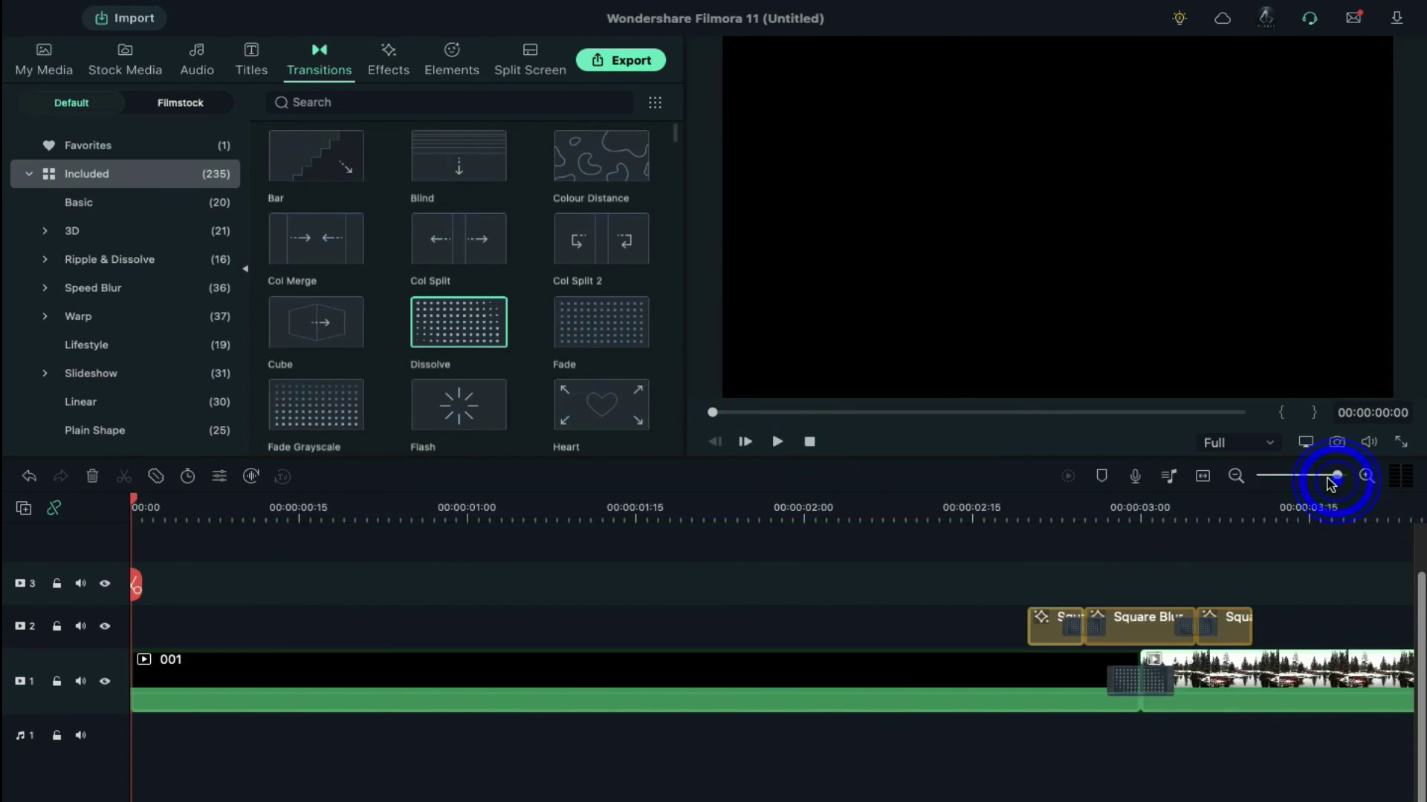
{"action": "left_click", "coordinate": [775, 443]}
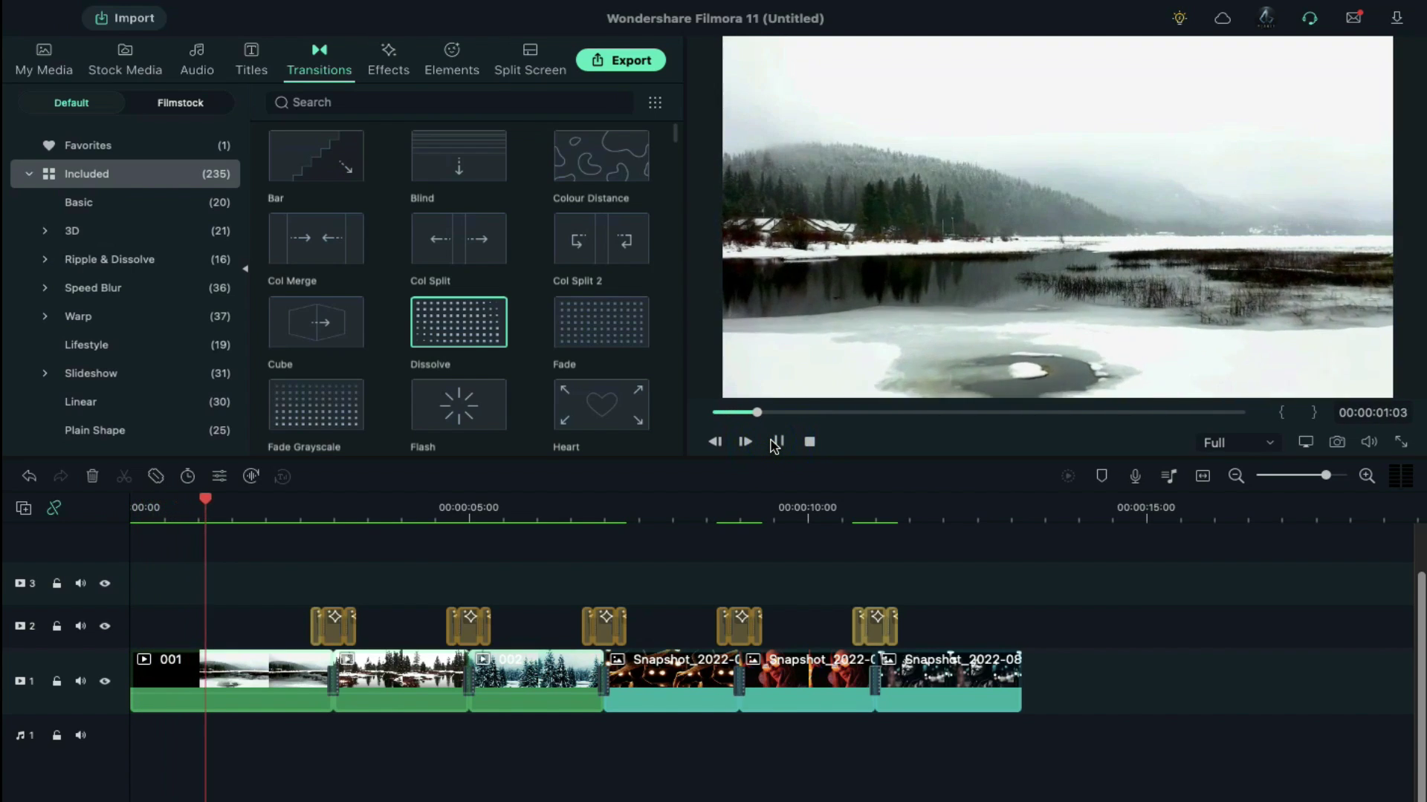